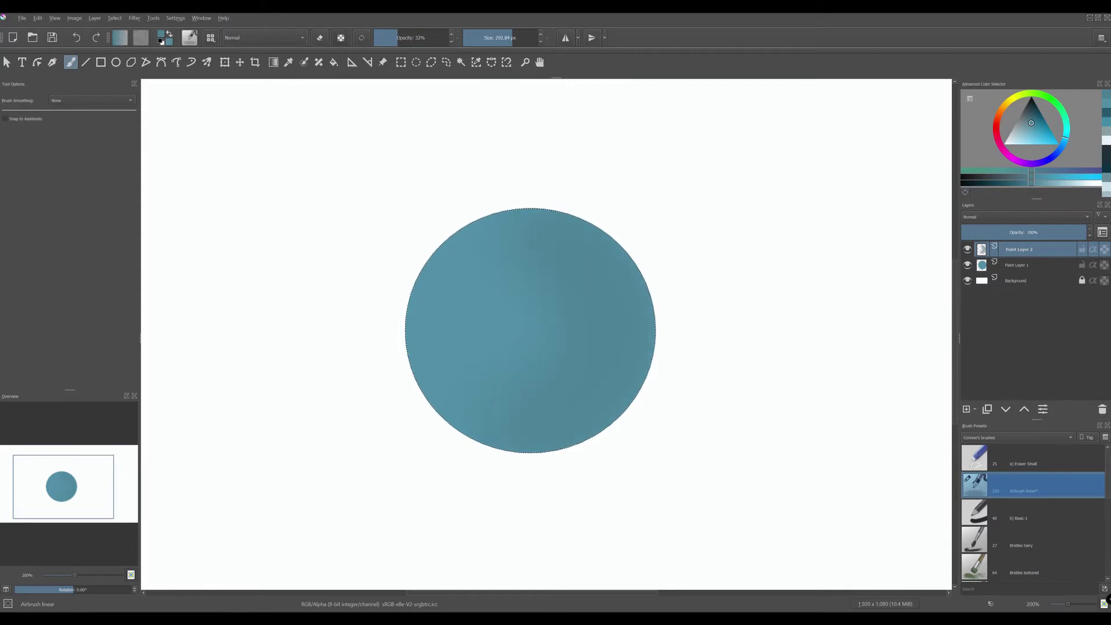
- Airbrush darker teal shading over the sphere's right and lower side on Paint Layer 2, raising the brush opacity to 71%
left_click(1031, 117)
mouse_move(595, 223)
left_mouse_down()
mouse_move(434, 335)
mouse_move(560, 179)
mouse_move(628, 267)
left_mouse_up()
left_click(410, 38)
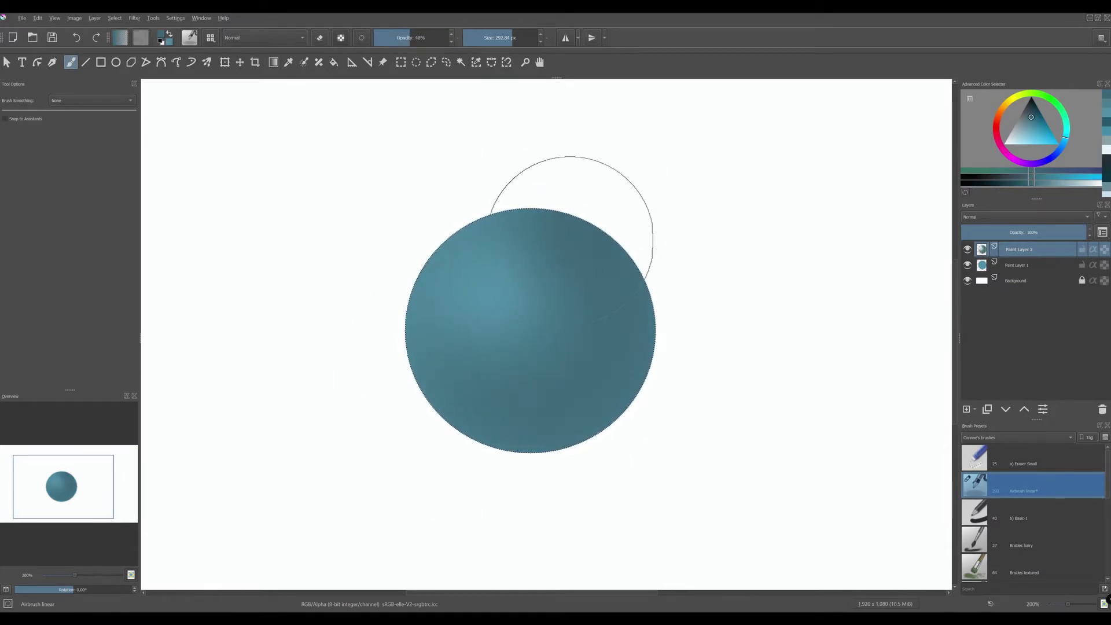
left_click(423, 38)
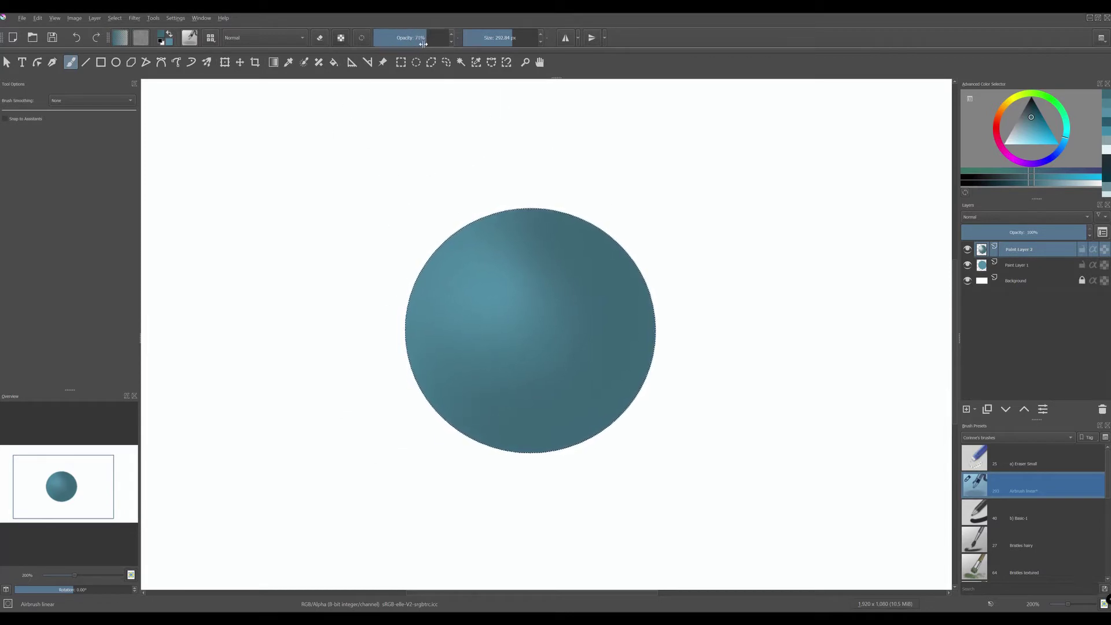
left_click(1032, 120)
left_click_drag(590, 194, 550, 405)
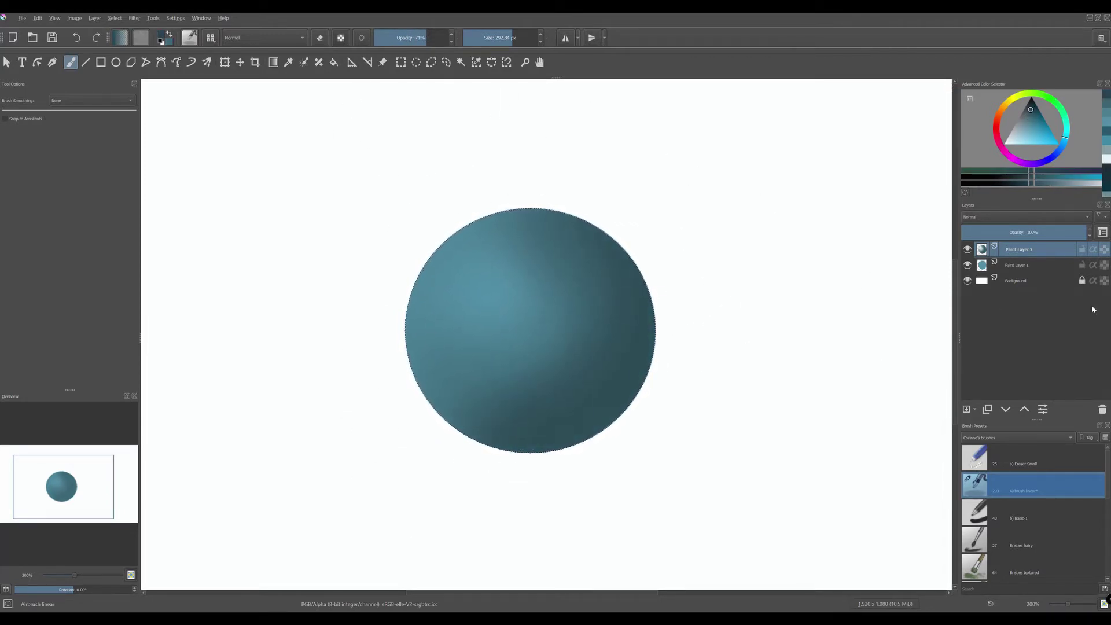
- Add a paint layer and airbrush a small near-white highlight on the sphere's upper left at 53% opacity with a smaller brush
key("Insert")
left_click(1013, 140)
left_click(389, 38)
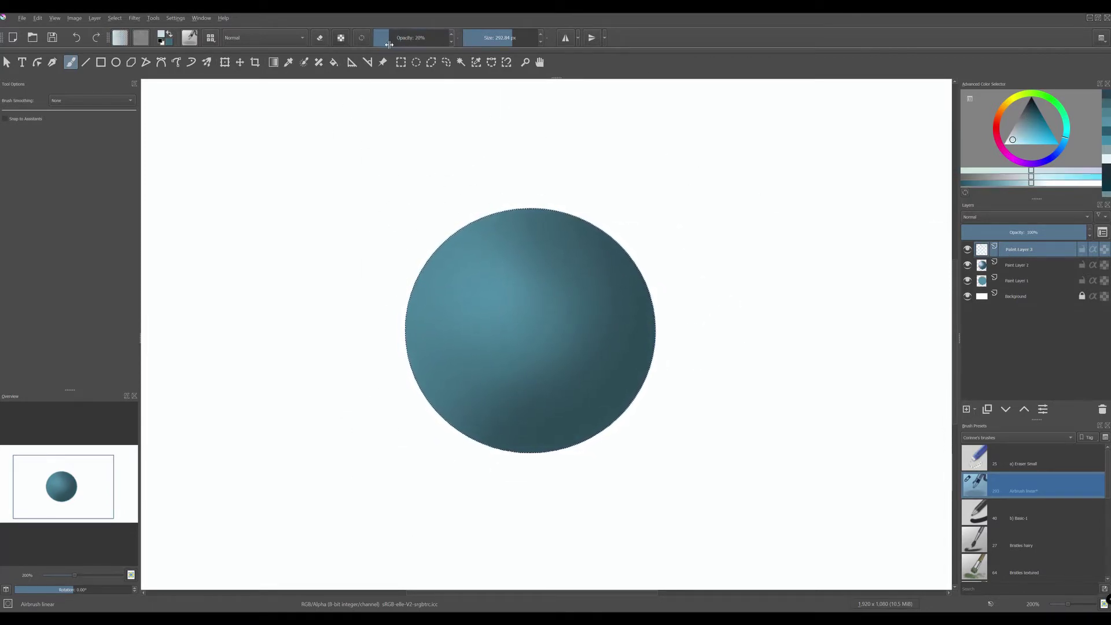
left_click(1006, 140)
left_click(414, 38)
key("bracketleft")
key("bracketleft")
key("bracketleft")
key("bracketleft")
key("bracketleft")
left_click_drag(470, 262, 468, 270)
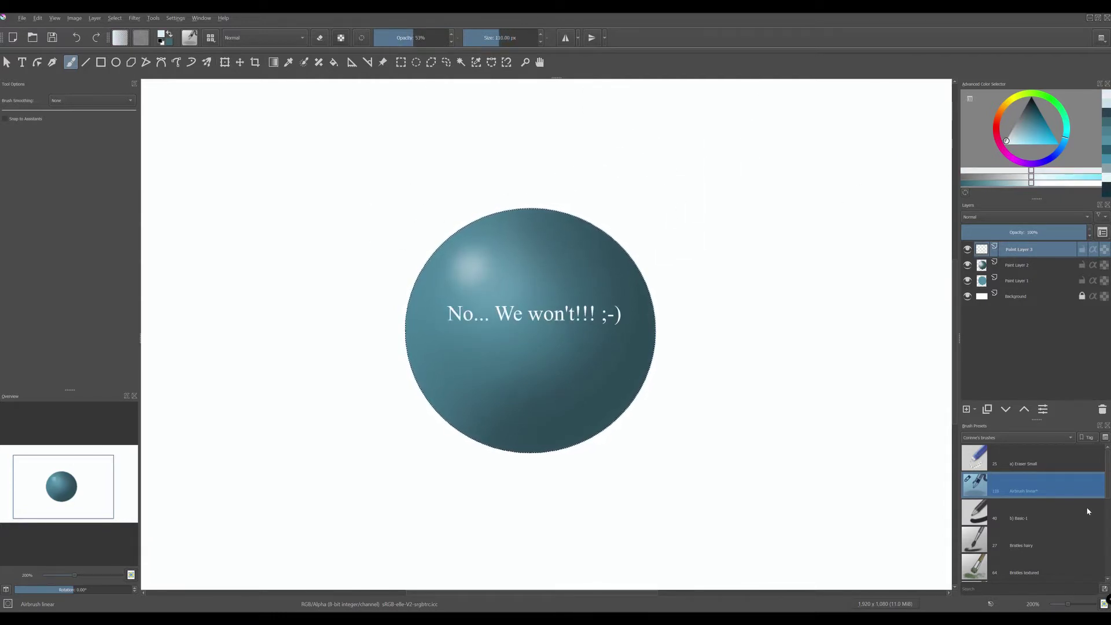
- Duplicate Paint Layer 1, move the copied circle to the lower right of the sphere and fill it with near-black
left_click(1018, 281)
key("ctrl+j")
key("t")
mouse_move(473, 298)
left_mouse_down()
mouse_move(603, 417)
mouse_move(743, 337)
left_mouse_up()
key("d")
key("f")
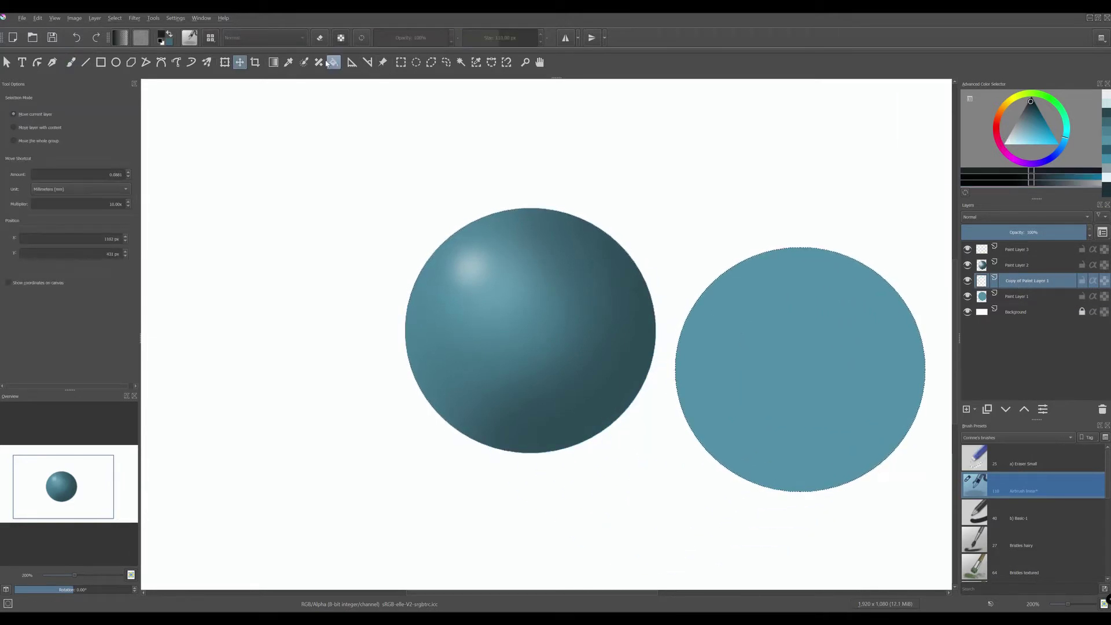
left_click(795, 365)
- Transform the dark circle into a flattened, slanted cast shadow beneath the sphere, extending to the right
key("ctrl+t")
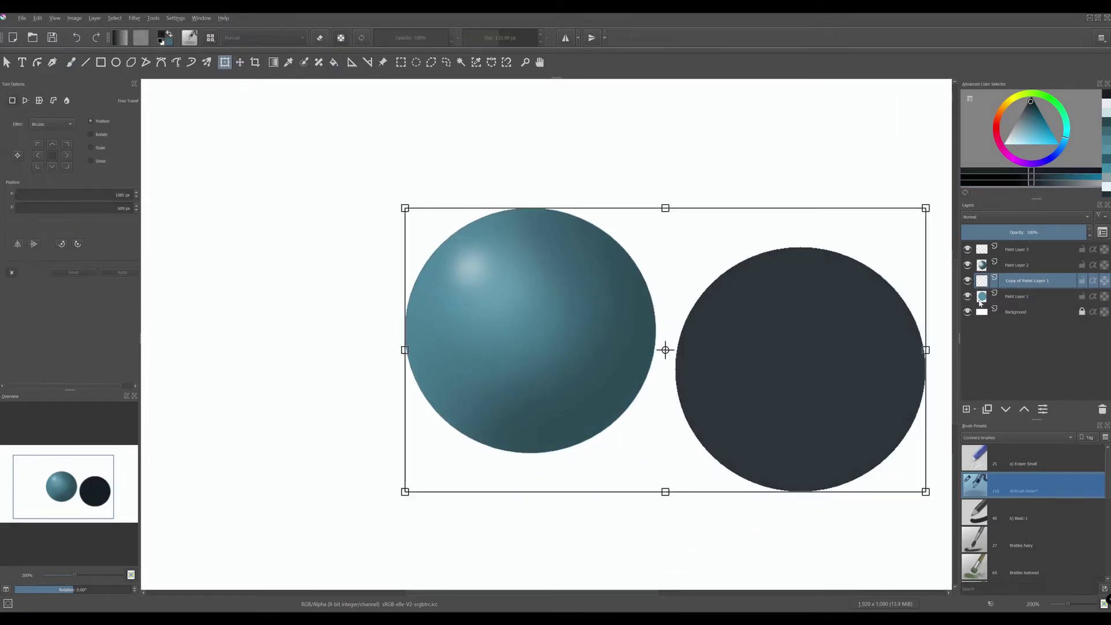
left_click_drag(919, 213, 631, 443)
left_click_drag(727, 461, 599, 444)
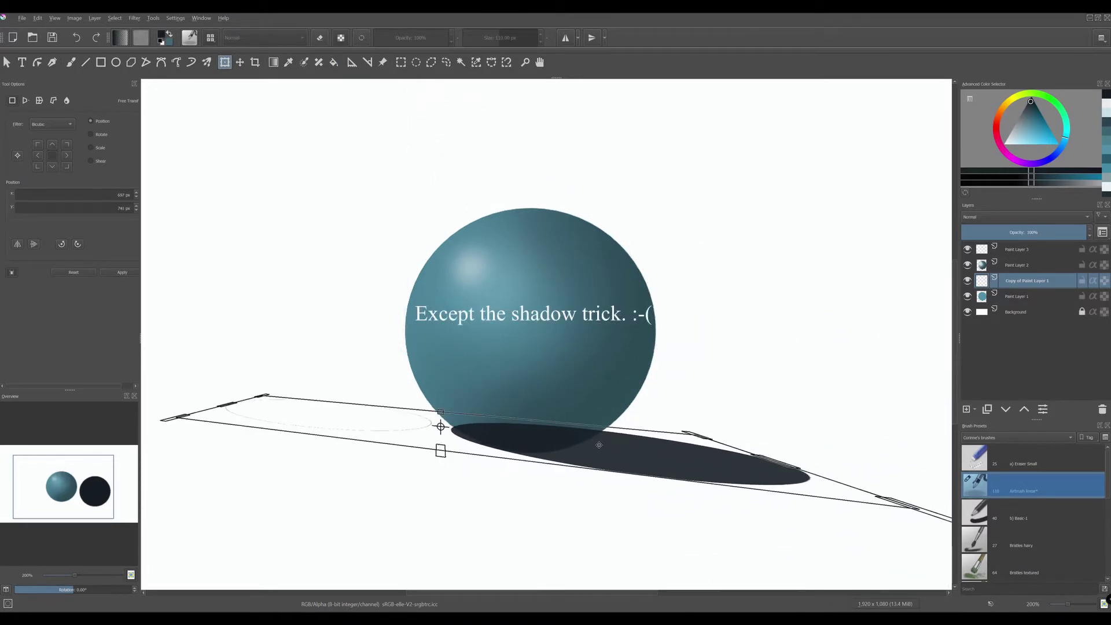
left_click(1019, 271)
left_click(824, 477)
left_click(1027, 281)
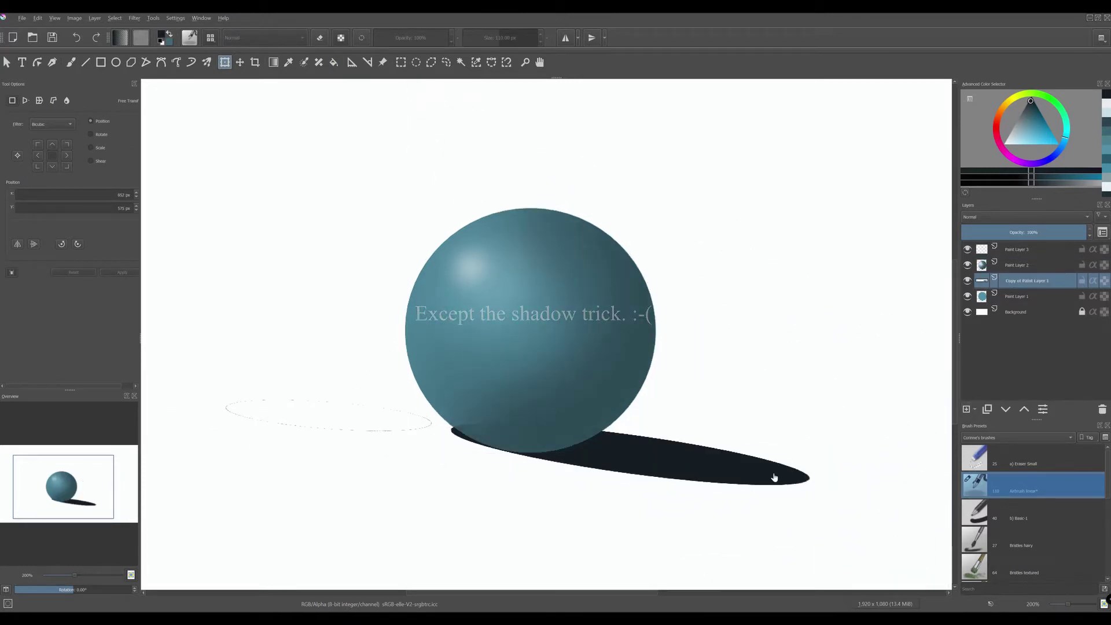
- Transform the cast shadow again into a narrower, more horizontal ellipse under the sphere's base
left_click(774, 477)
left_click_drag(161, 435, 324, 521)
left_click_drag(590, 434, 667, 466)
left_click_drag(769, 521, 776, 483)
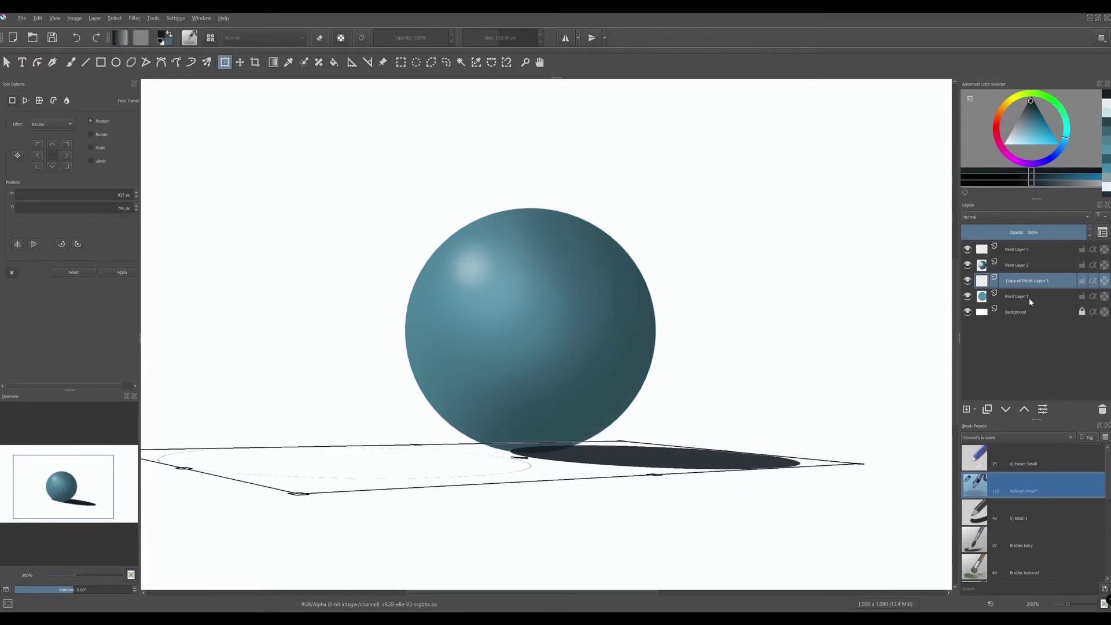
left_click(1019, 265)
- Open a filter for the cast shadow's layer
left_click(1014, 280)
left_click(134, 18)
mouse_move(144, 81)
left_click(277, 90)
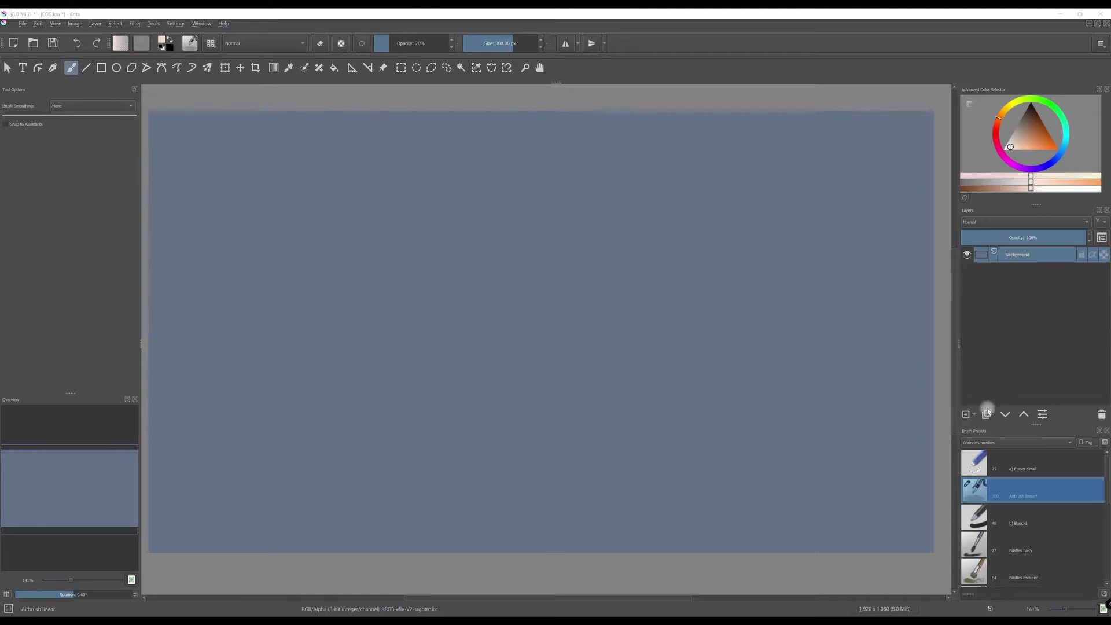
- Add a paint layer and draw a large upright ellipse at the canvas centre, filled with the foreground colour and without outline
left_click(965, 415)
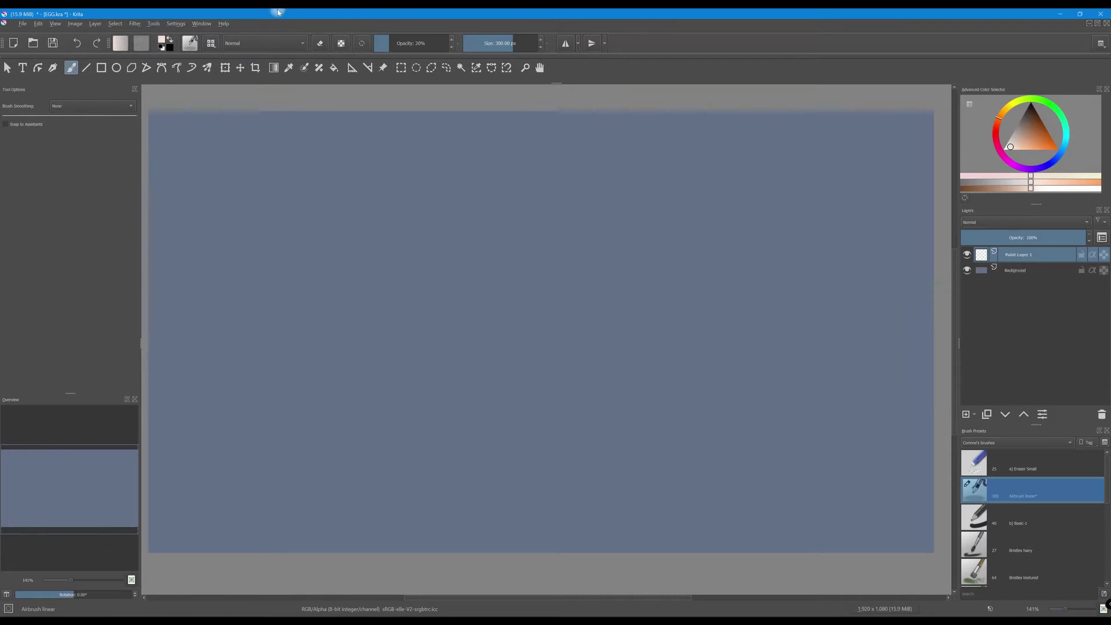
left_click(117, 69)
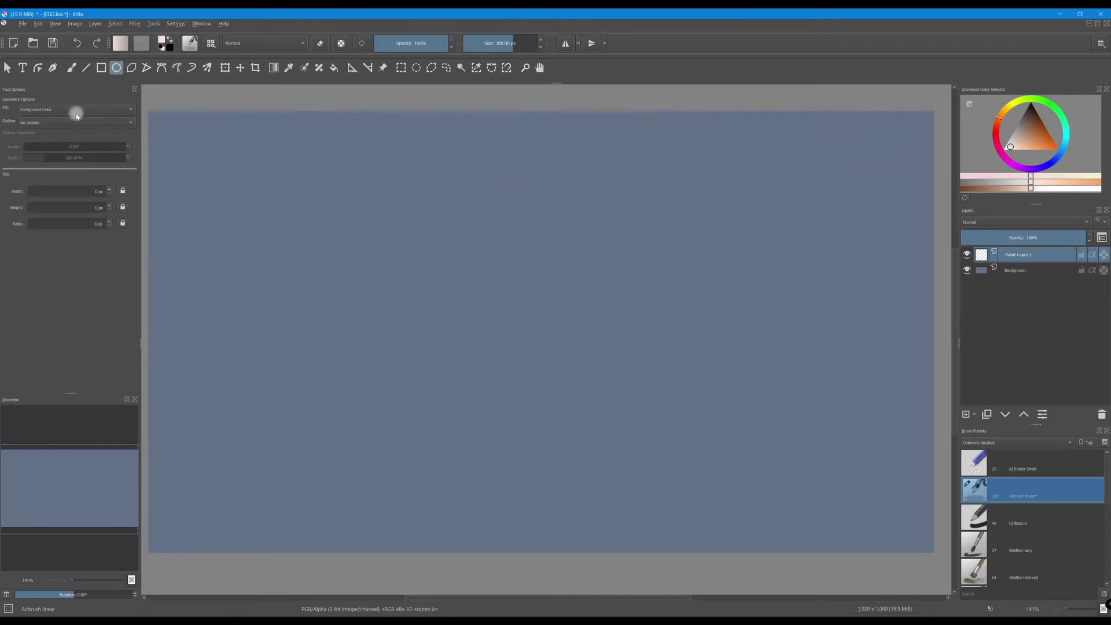
left_click(128, 110)
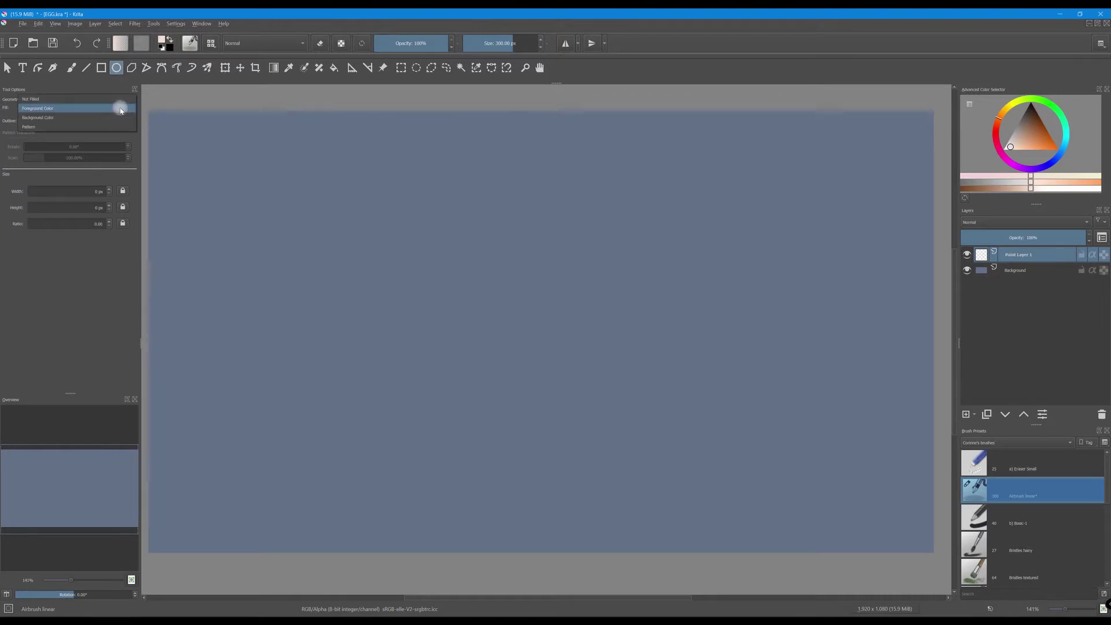
left_click(46, 108)
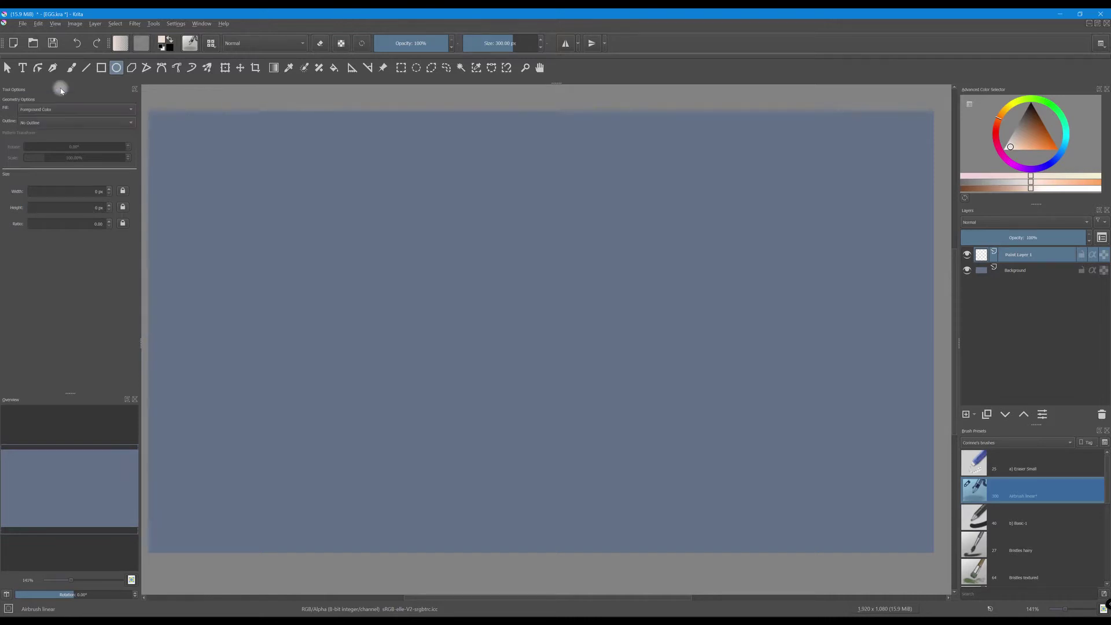
left_click(125, 125)
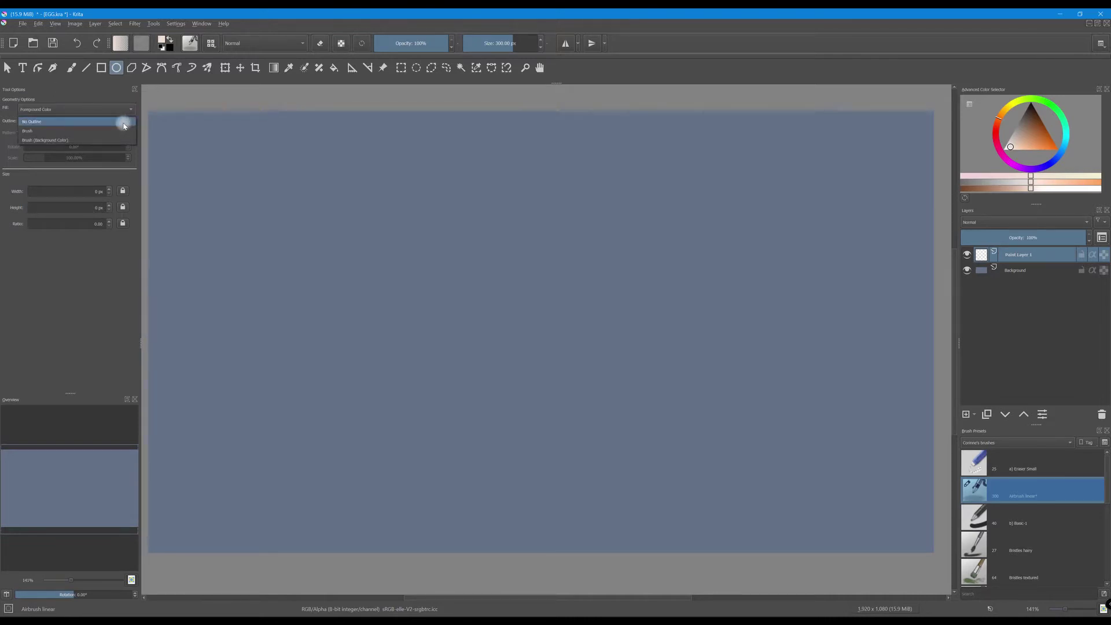
left_click(61, 122)
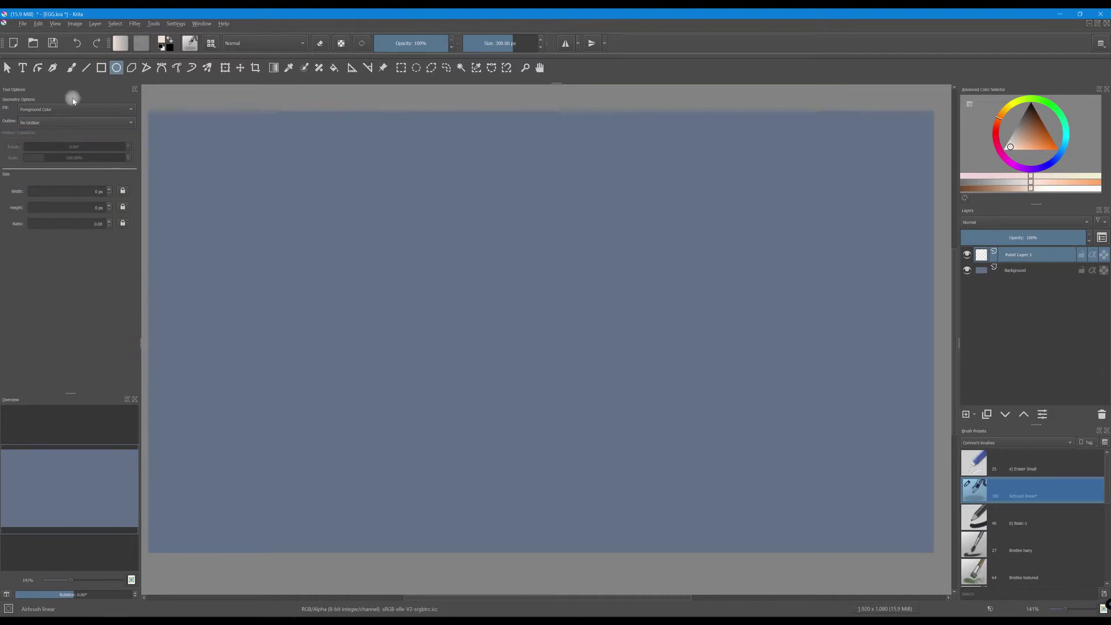
left_click_drag(433, 178, 683, 533)
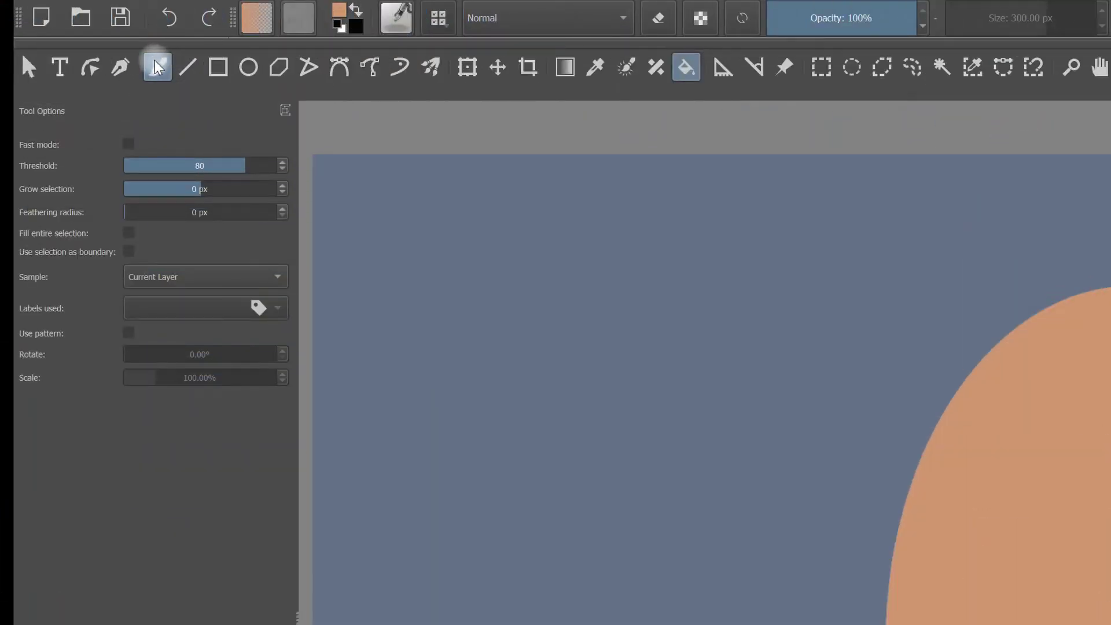
- Activate the Freehand Brush with the Airbrush linear preset from Corinne's brushes
left_click(72, 67)
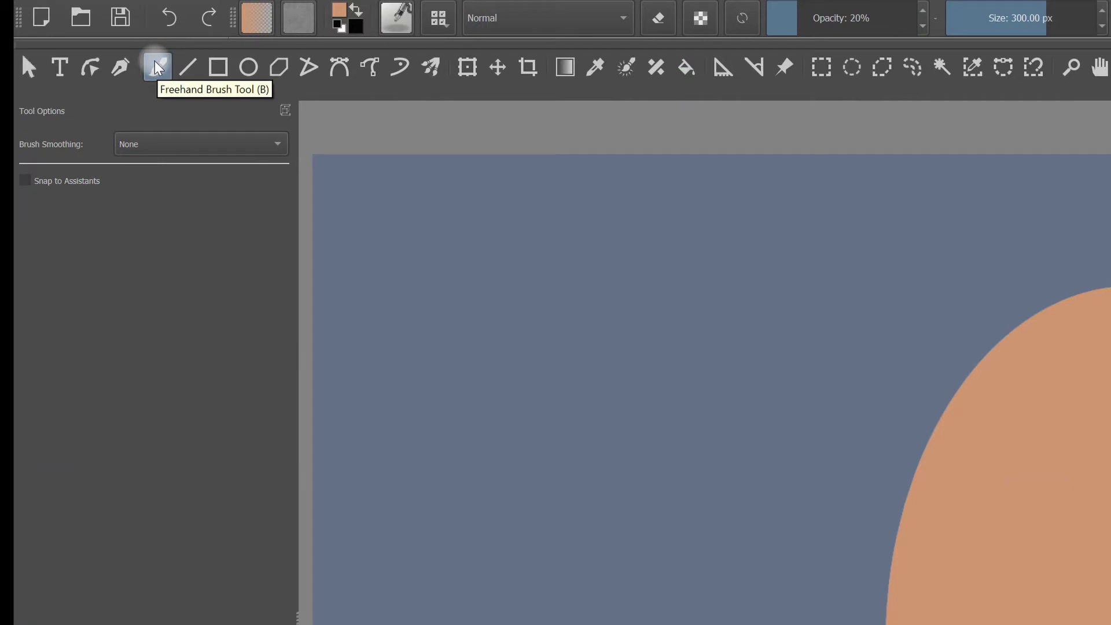
left_click(438, 18)
scroll(585, 178, "up", 3)
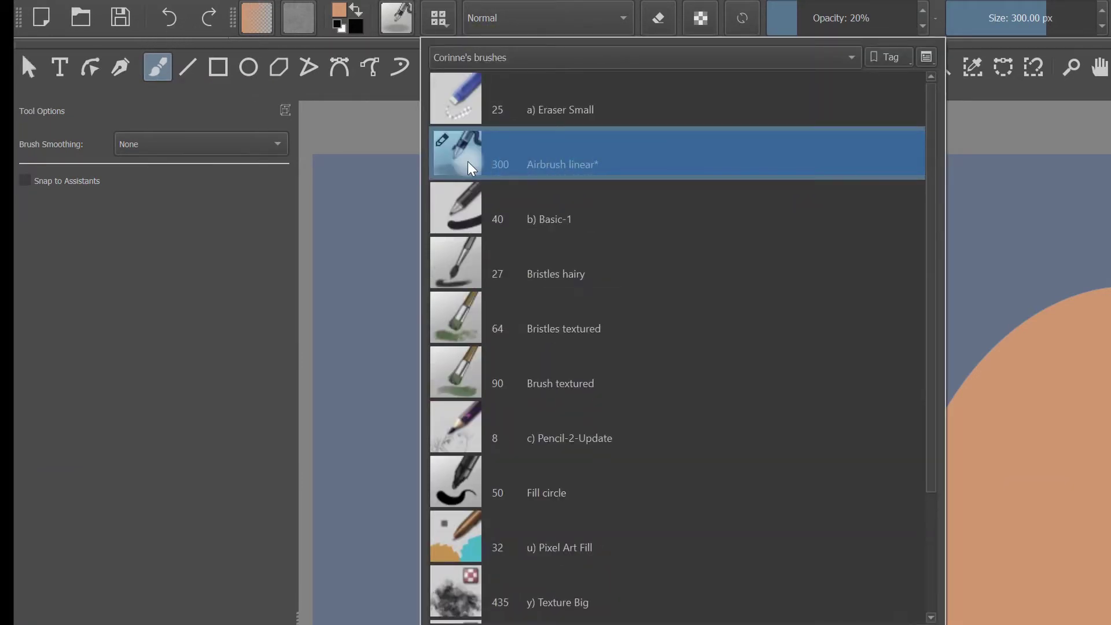
mouse_move(470, 168)
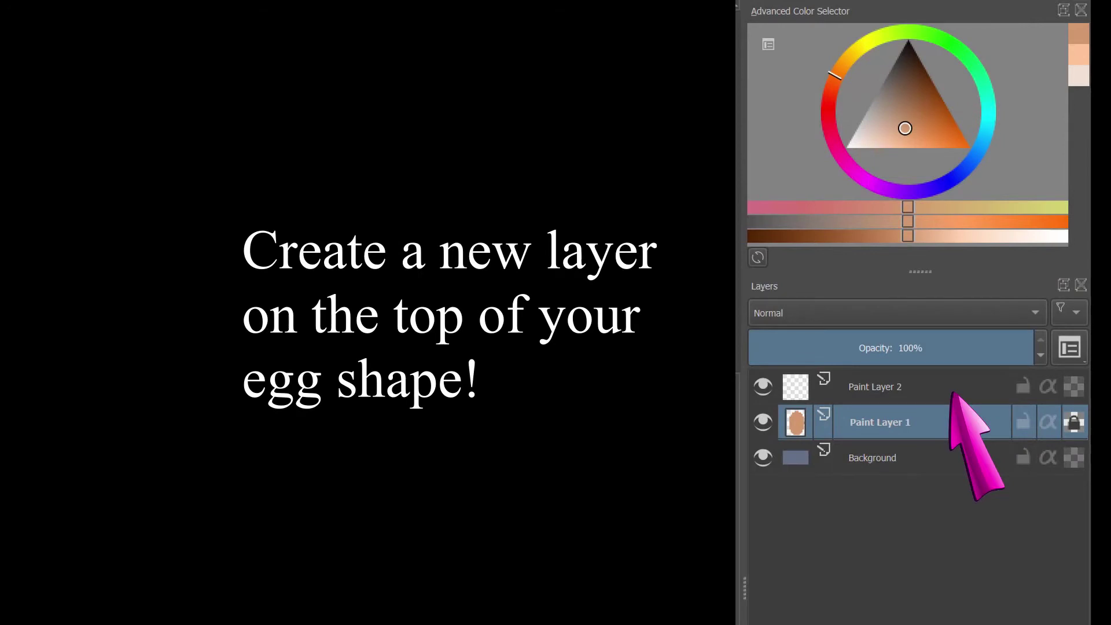
- Select the egg shape with Contiguous Selection, then activate Paint Layer 2 above it and the Freehand Brush
left_click(461, 68)
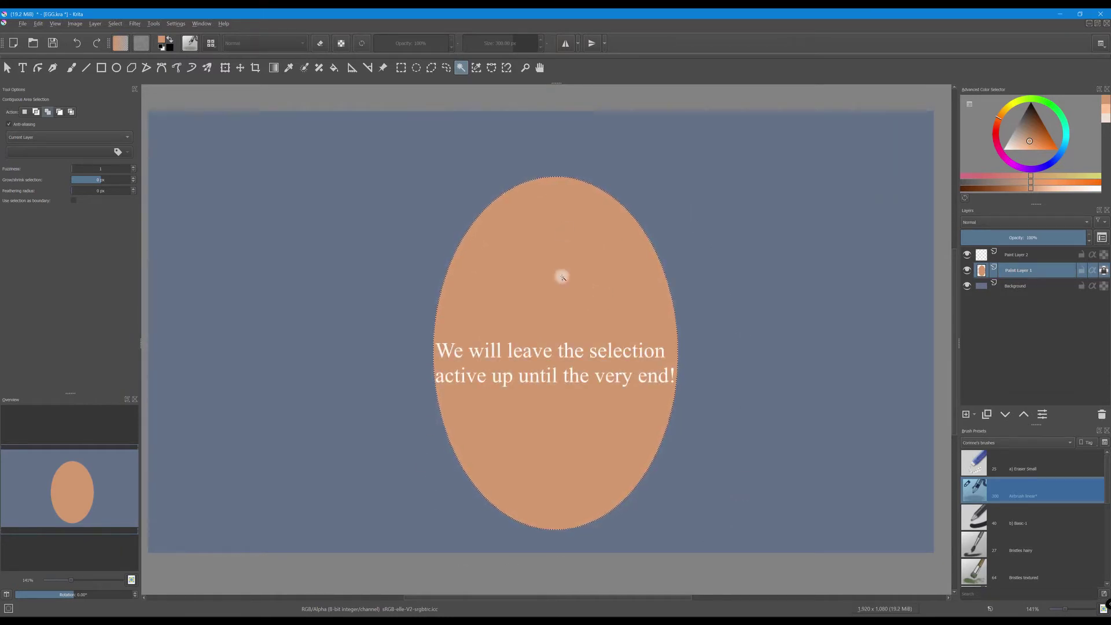
left_click(1010, 258)
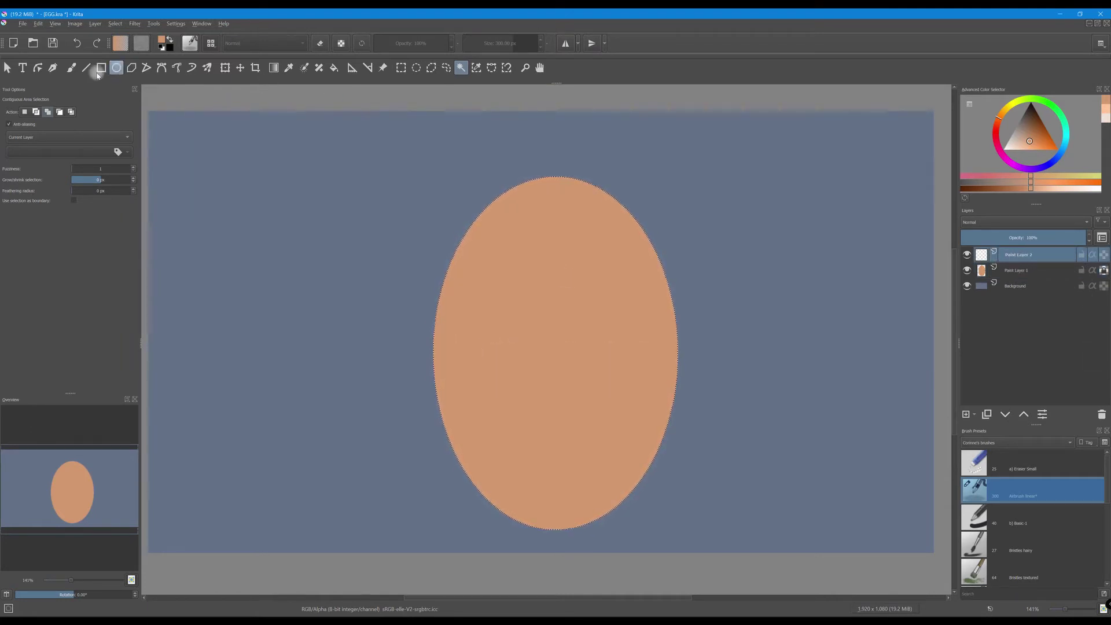
left_click(71, 69)
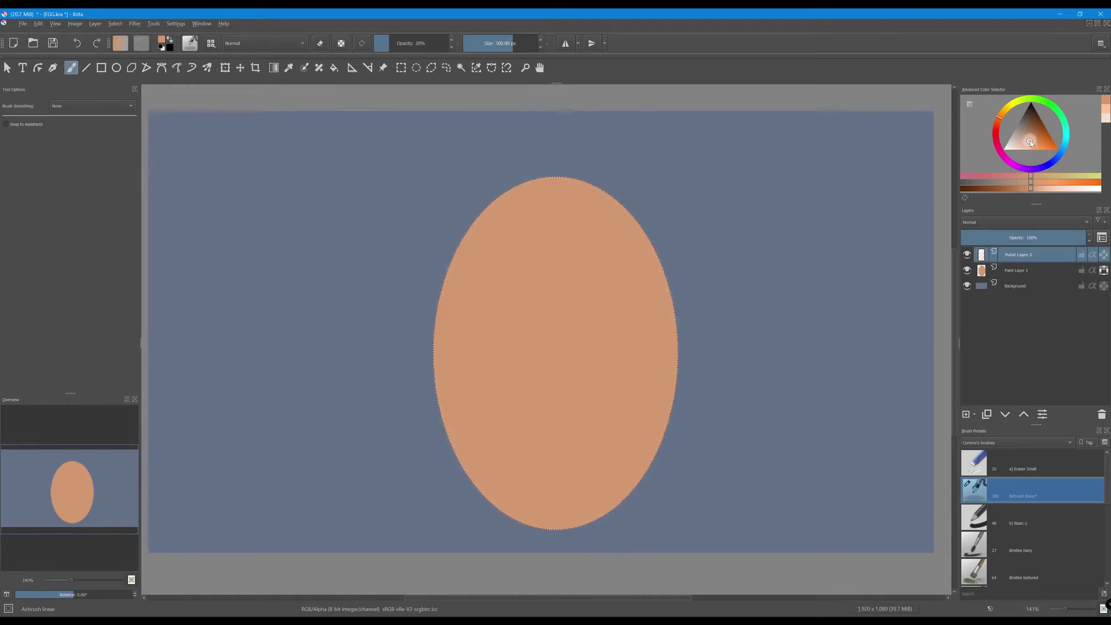
- Choose a darker brown and airbrush soft shading along the egg's right and lower edge at 20% opacity
left_click_drag(1029, 142, 1031, 129)
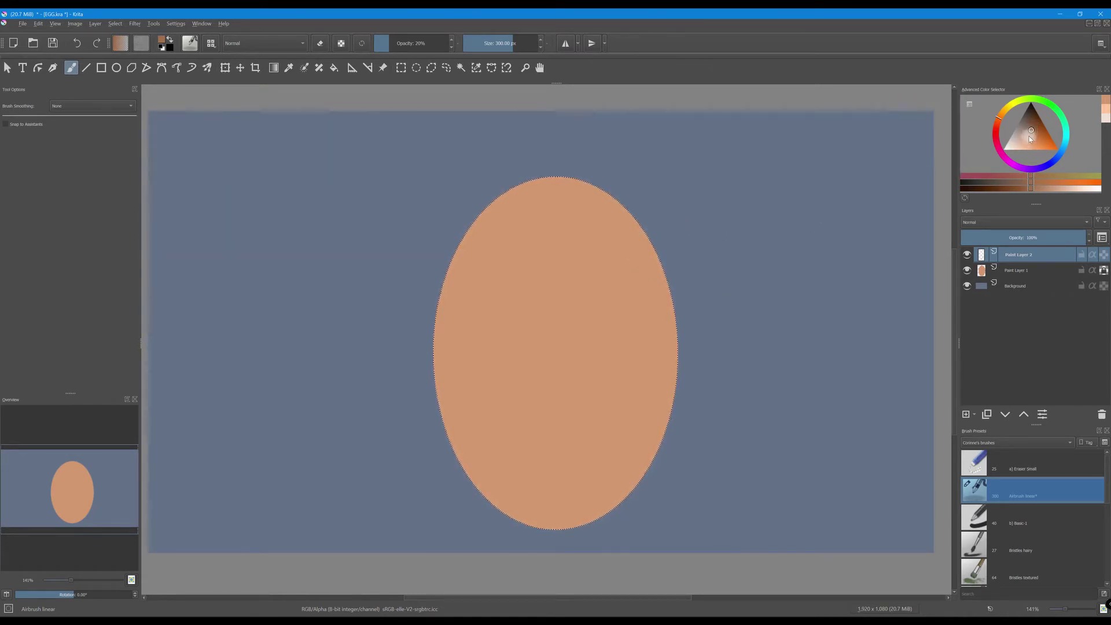
mouse_move(657, 221)
left_mouse_down()
mouse_move(671, 240)
mouse_move(678, 284)
mouse_move(668, 351)
mouse_move(638, 433)
mouse_move(562, 503)
mouse_move(660, 272)
mouse_move(661, 378)
mouse_move(618, 476)
mouse_move(509, 532)
left_mouse_up()
mouse_move(605, 321)
left_mouse_down()
mouse_move(645, 235)
mouse_move(659, 356)
mouse_move(614, 479)
mouse_move(474, 470)
left_mouse_up()
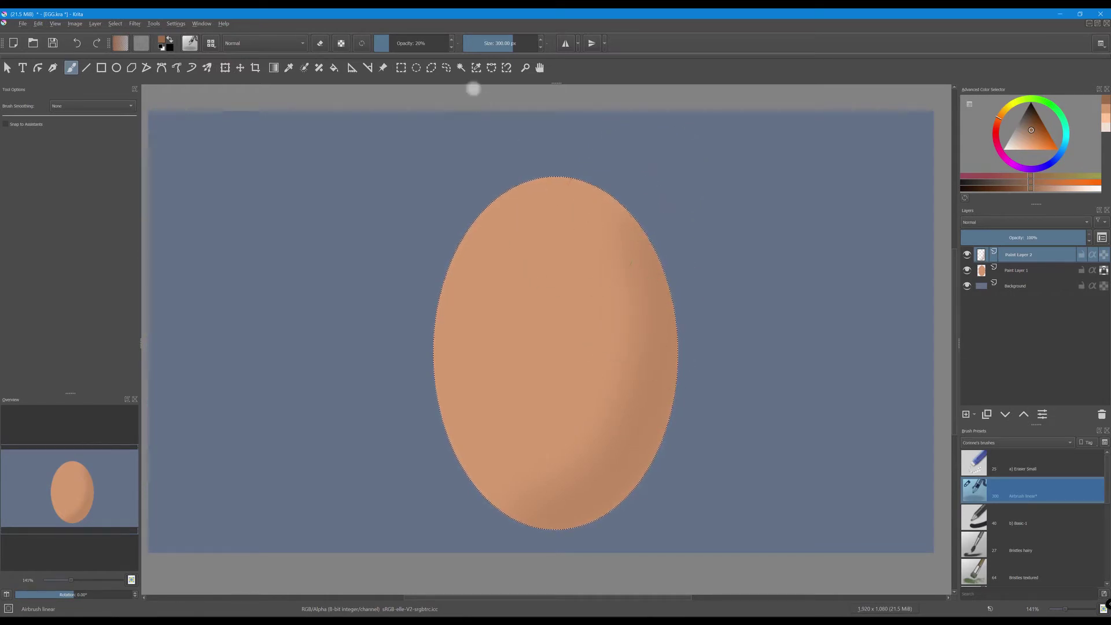
- Deepen the shading along the egg's right and lower side using brush opacities of 42% and 50%
left_click(394, 48)
left_click_drag(399, 49, 406, 49)
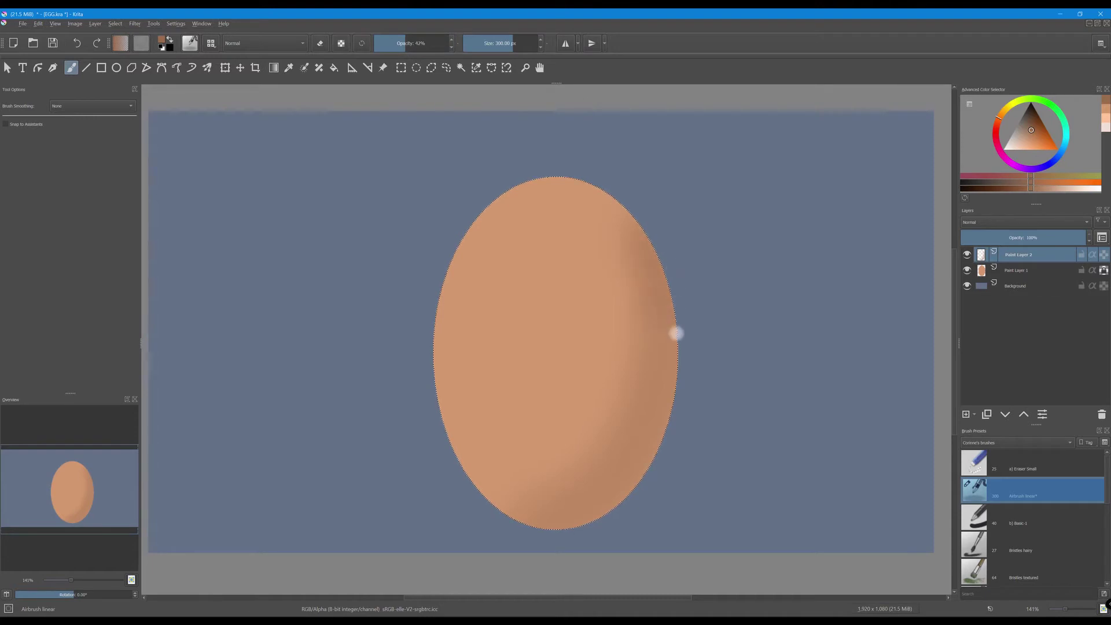
mouse_move(627, 203)
left_mouse_down()
mouse_move(633, 300)
mouse_move(602, 424)
mouse_move(510, 517)
left_mouse_up()
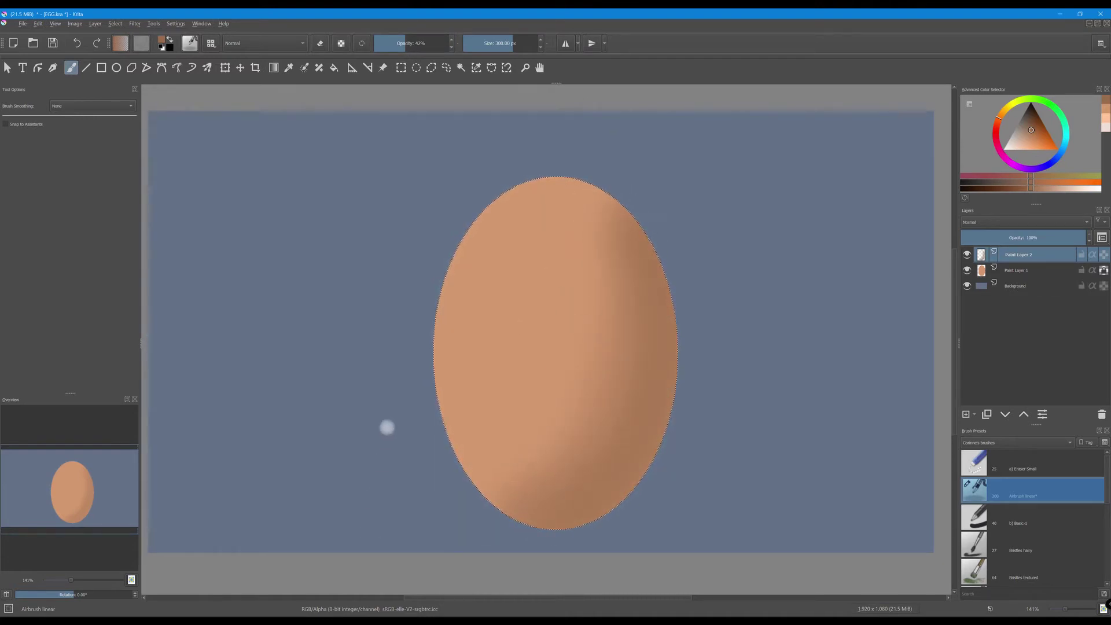
left_click(408, 48)
left_click(411, 48)
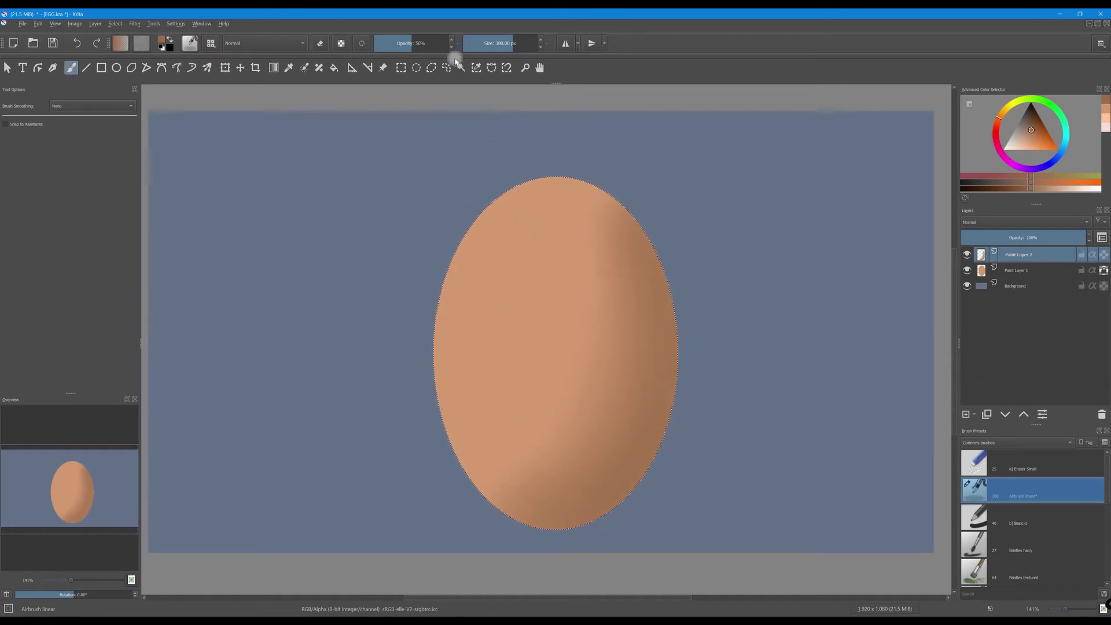
- Darken the egg's right edge at 67% opacity and blend the shading towards the middle at 29% and 83% opacity
left_click_drag(411, 43, 424, 43)
left_click_drag(583, 149, 660, 329)
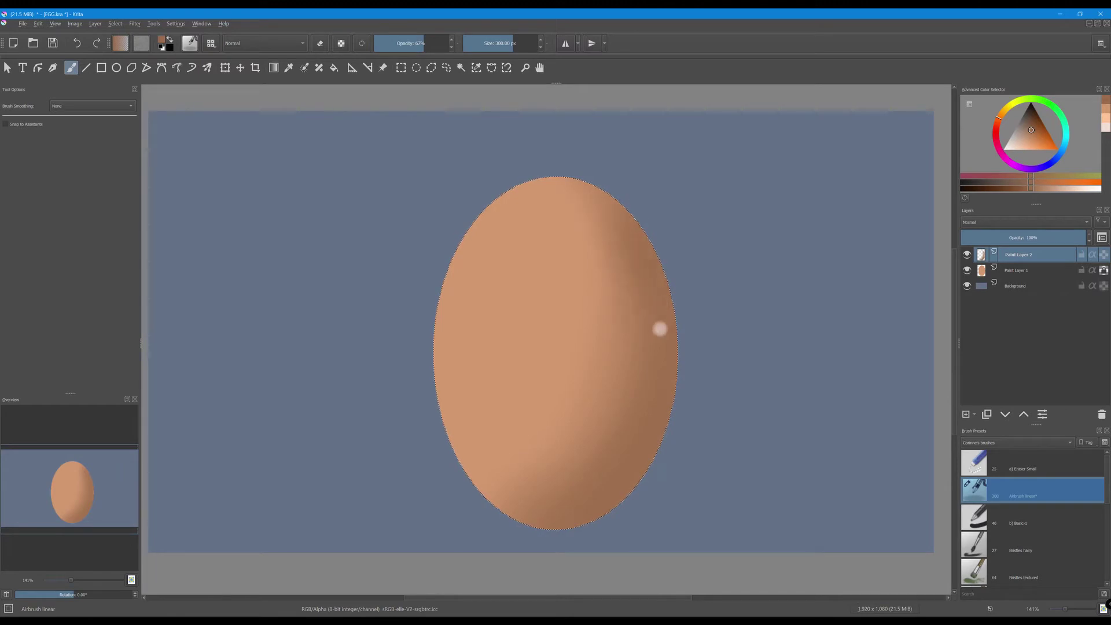
left_click_drag(419, 46, 396, 47)
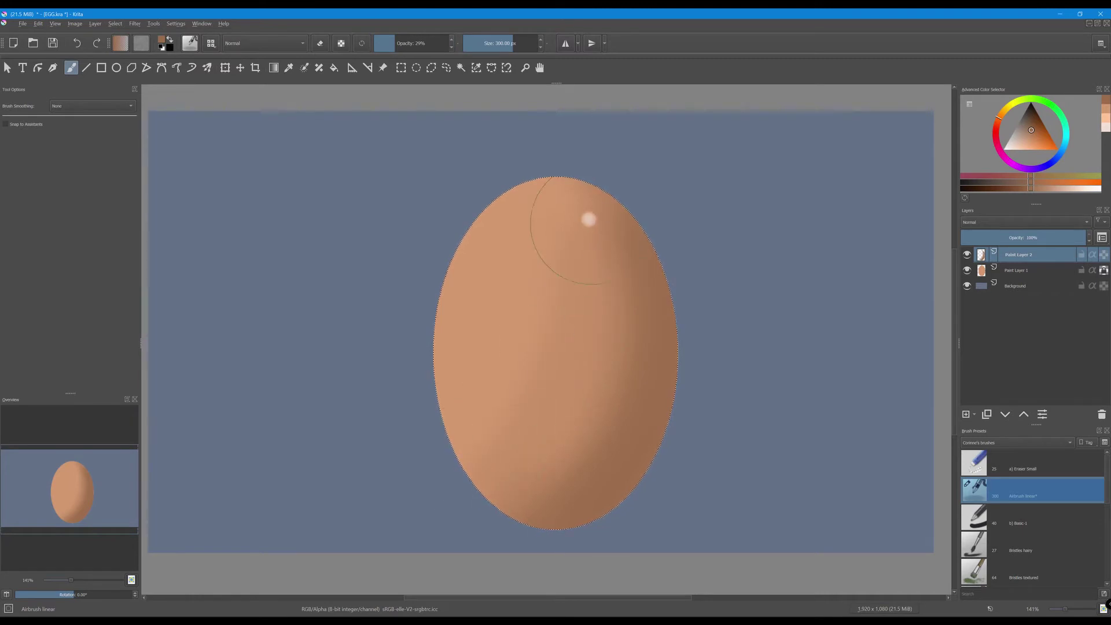
left_click_drag(401, 45, 430, 45)
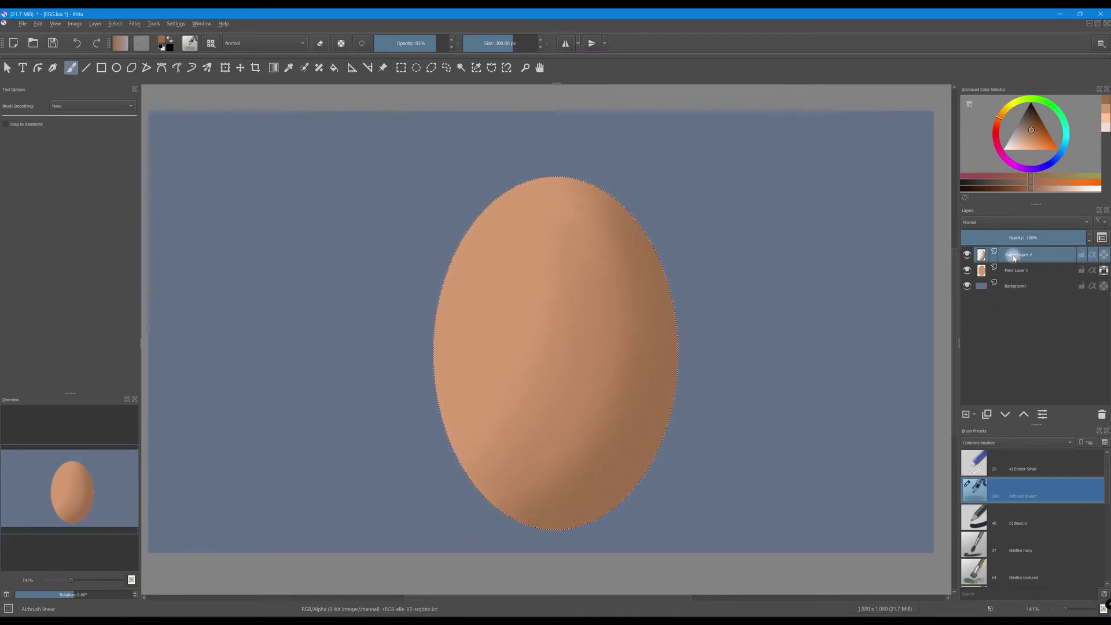
- Add a paint layer, choose a pale skin tone and airbrush a soft highlight on the egg's upper left at 83% opacity
left_click(967, 414)
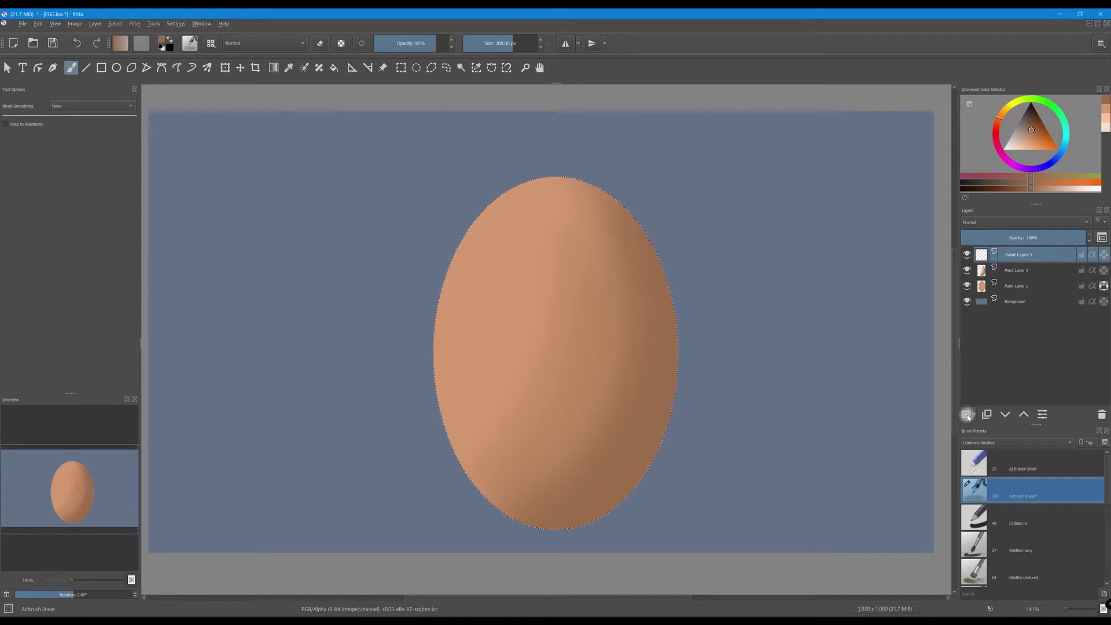
left_click_drag(1030, 131, 1015, 142)
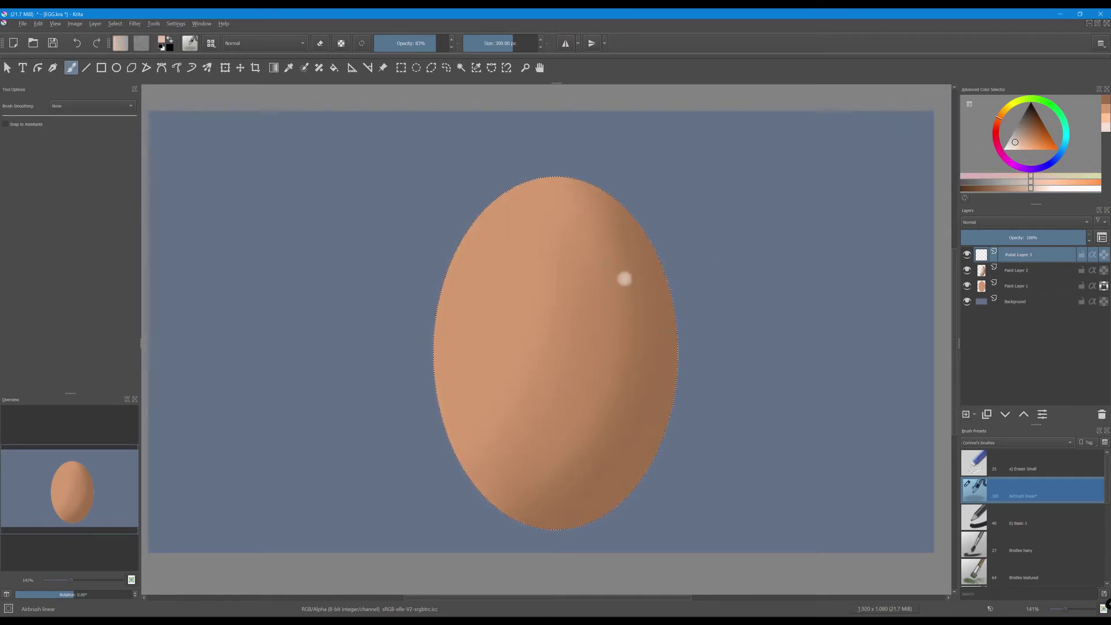
mouse_move(526, 198)
left_mouse_down()
mouse_move(489, 302)
mouse_move(468, 560)
mouse_move(542, 211)
mouse_move(510, 338)
mouse_move(546, 262)
mouse_move(550, 285)
mouse_move(540, 292)
mouse_move(557, 251)
mouse_move(522, 278)
left_mouse_up()
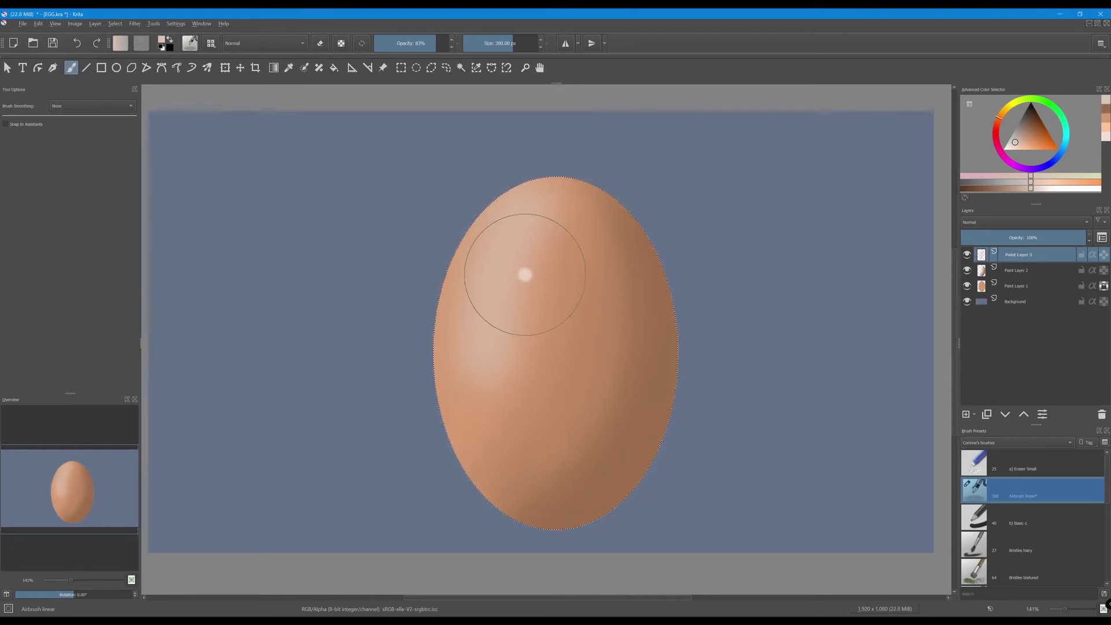
- Undo the last highlight strokes and airbrush a soft slanted highlight again on the egg's upper left
key("ctrl+z")
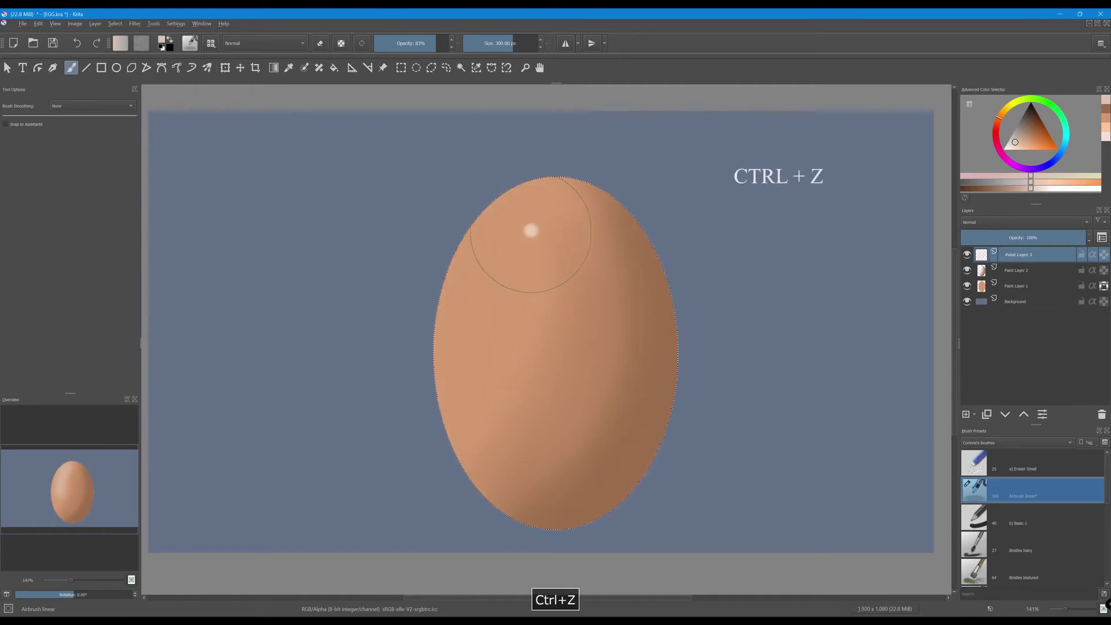
left_click_drag(529, 228, 489, 315)
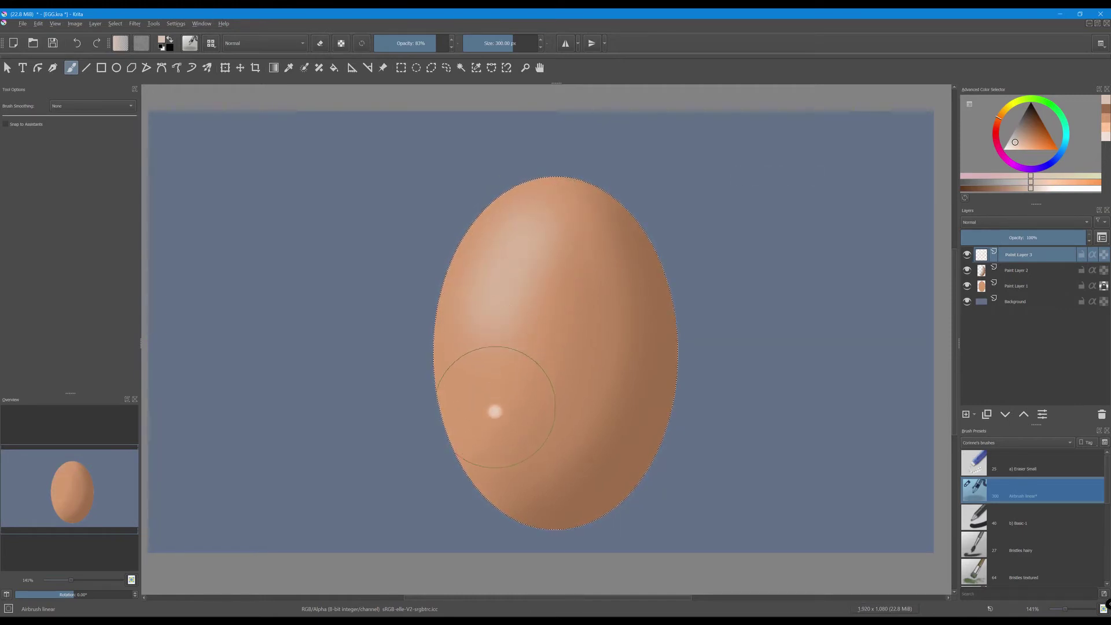
- Add a new paint layer and switch to the Fill circle brush at 100% opacity and 3 px size
left_click(966, 415)
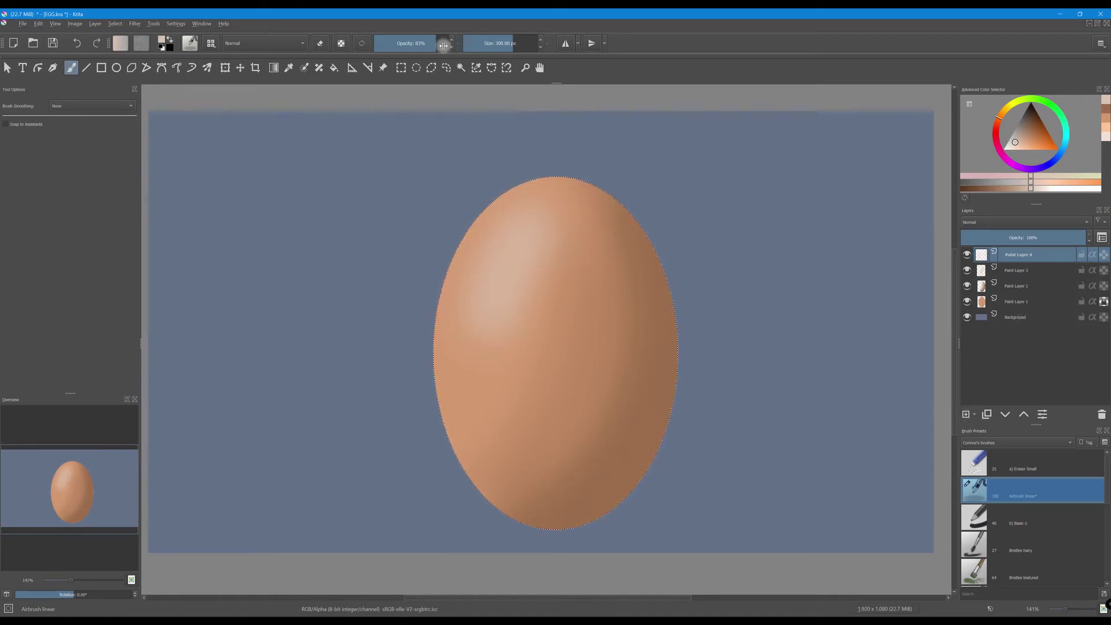
left_click(209, 44)
left_click(260, 281)
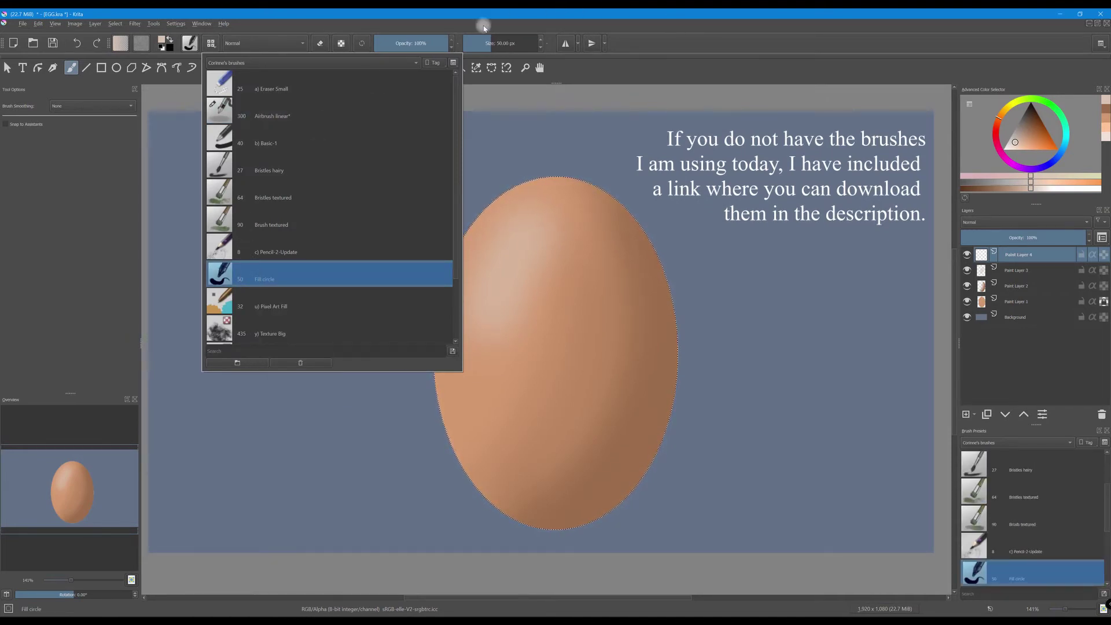
left_click(680, 27)
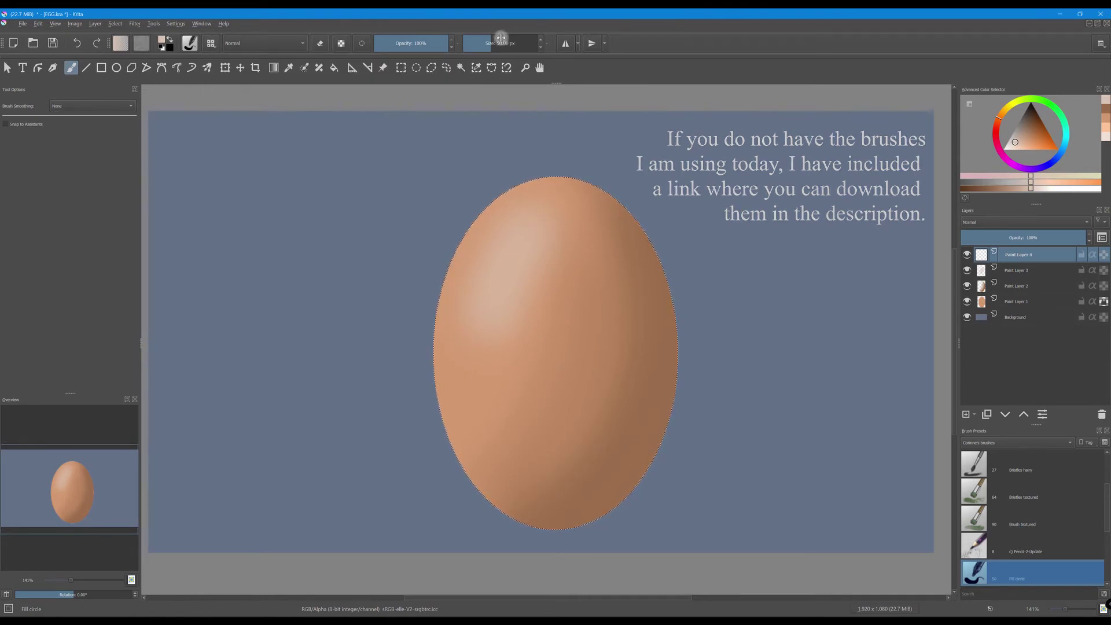
mouse_move(504, 43)
left_mouse_down()
mouse_move(489, 33)
mouse_move(515, 49)
mouse_move(501, 44)
left_mouse_up()
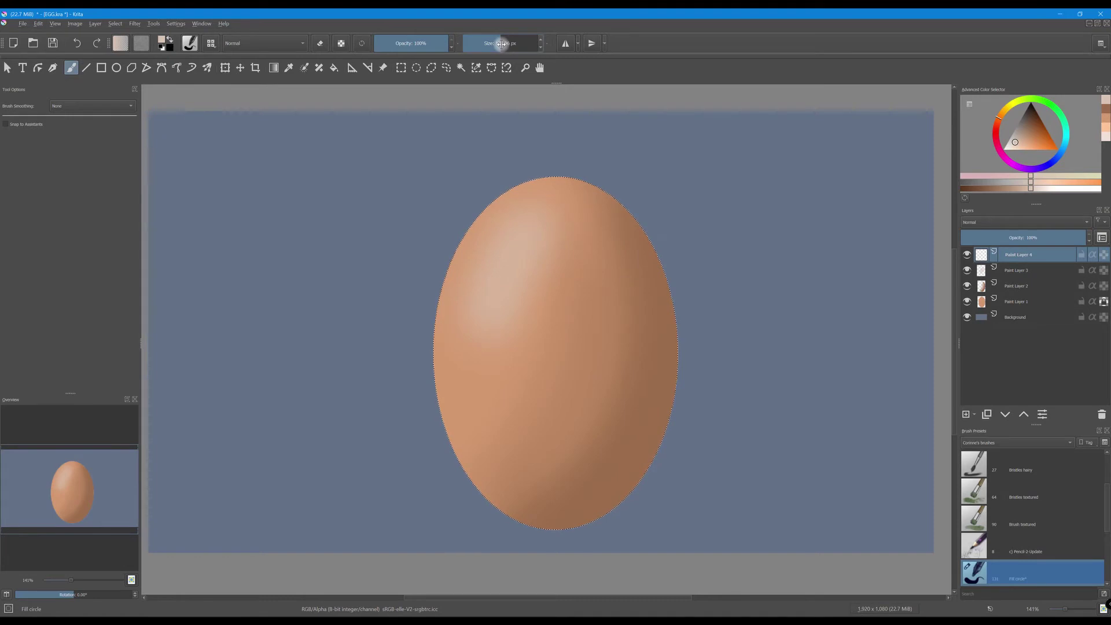
left_click_drag(501, 44, 476, 44)
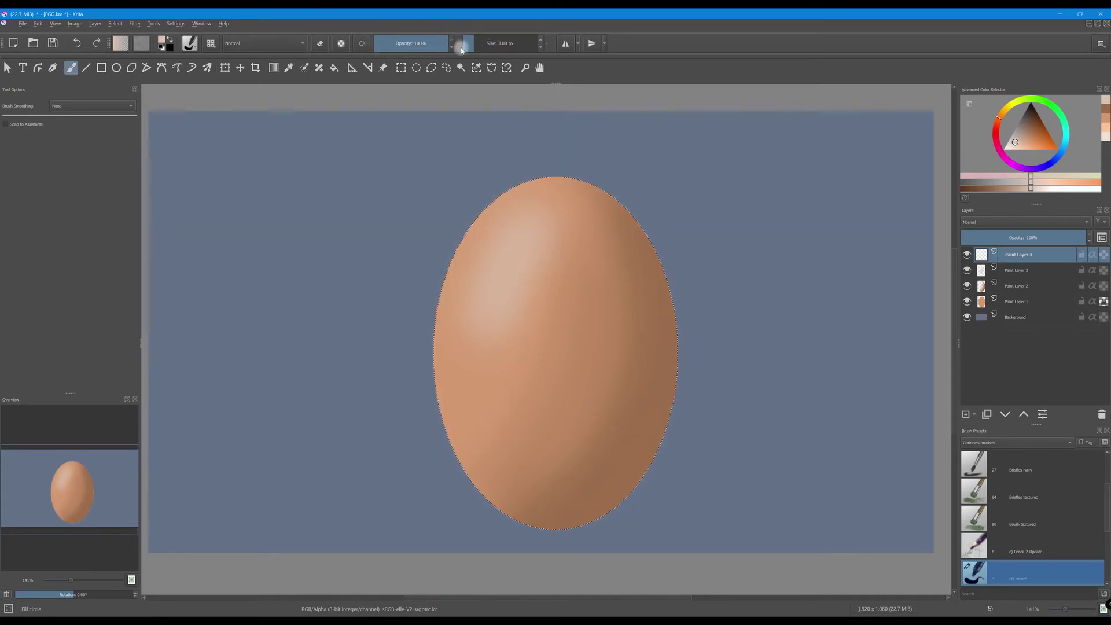
- Choose a very dark brown and draw a thin jagged crack line across the full width of the egg's middle
left_click_drag(1017, 140, 1031, 117)
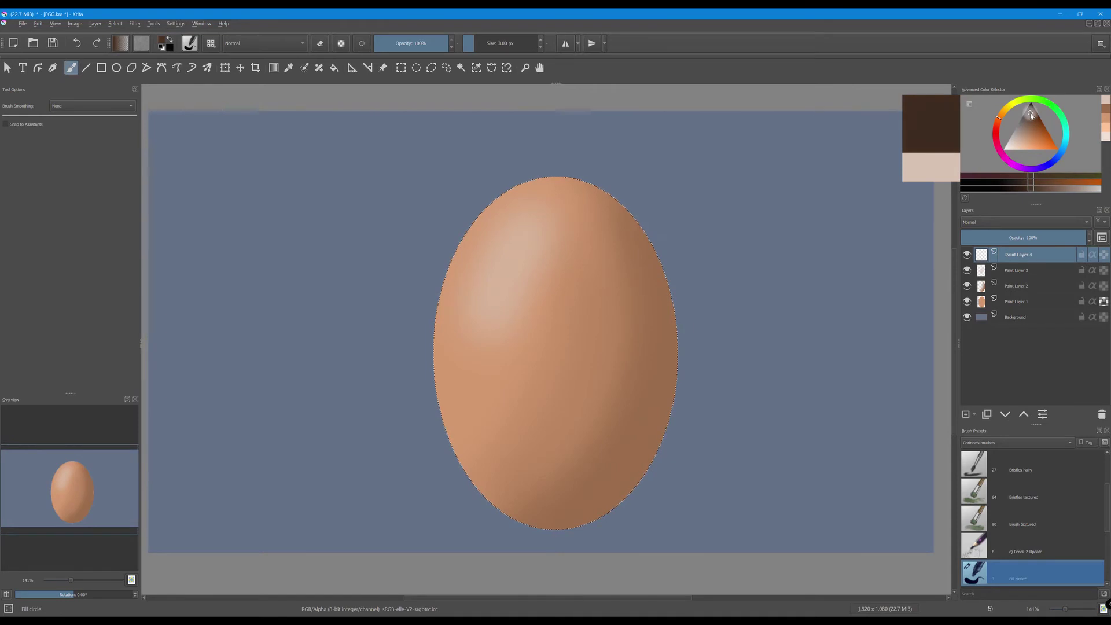
left_click_drag(1030, 111, 1029, 111)
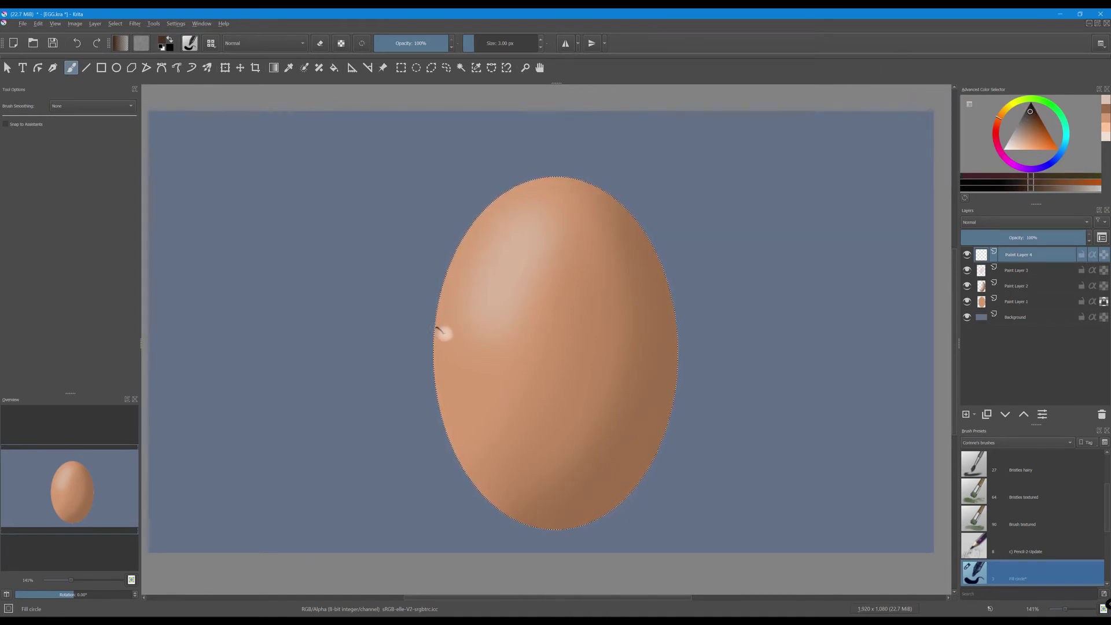
mouse_move(501, 341)
left_mouse_down()
mouse_move(538, 346)
mouse_move(677, 326)
left_mouse_up()
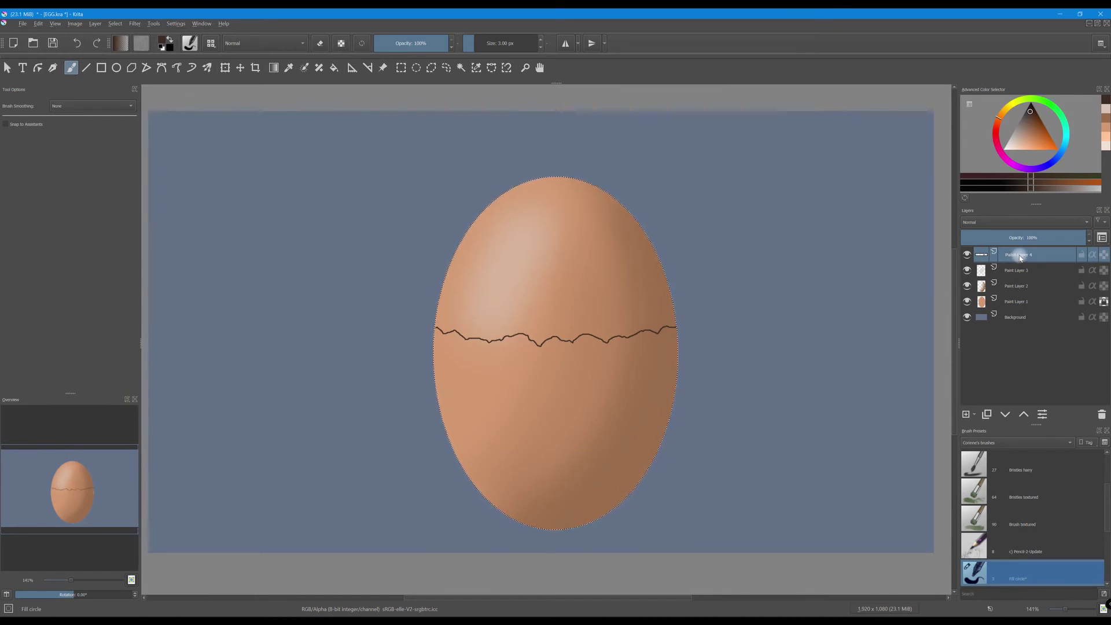
- Duplicate the crack layer, lock its alpha and recolour the copied line near-white with the brush enlarged to 67.05 px
key("ctrl+j")
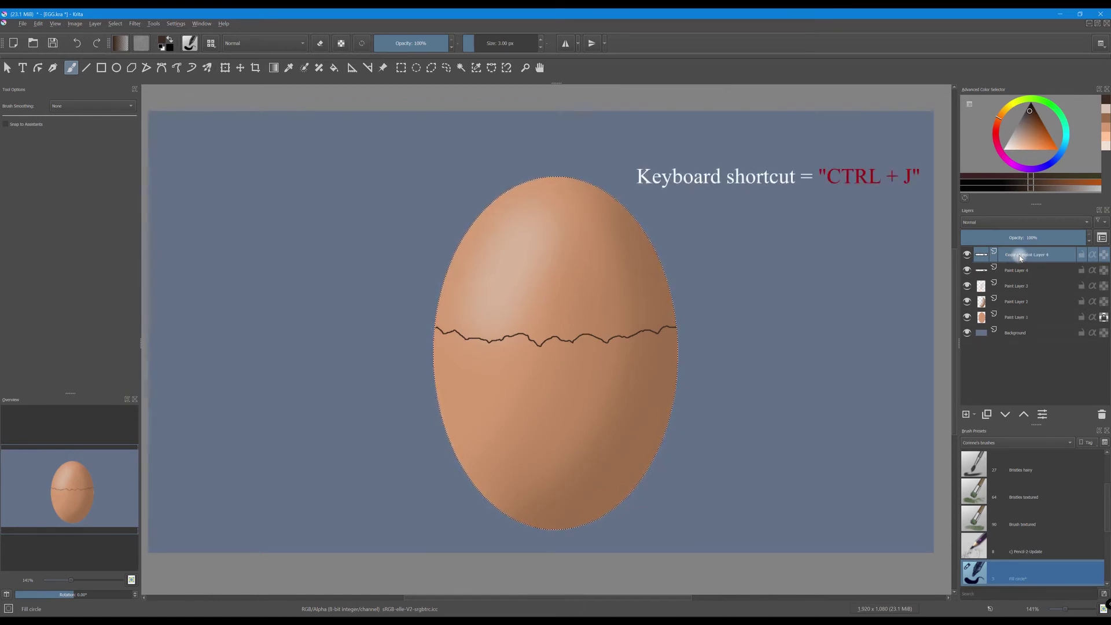
left_click(1103, 255)
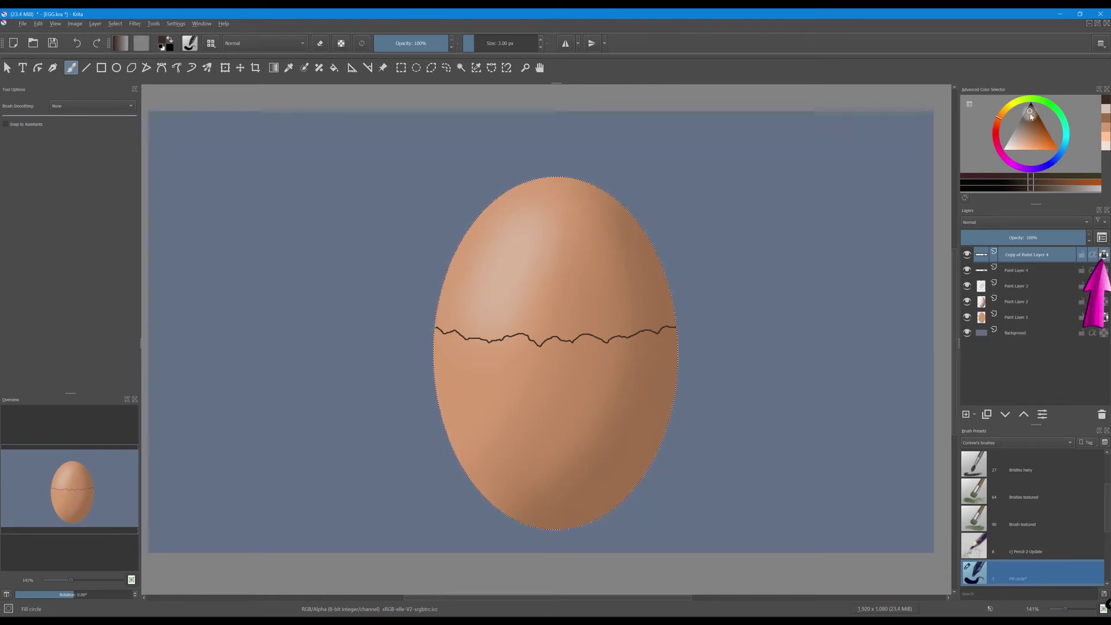
left_click_drag(1030, 118, 1013, 149)
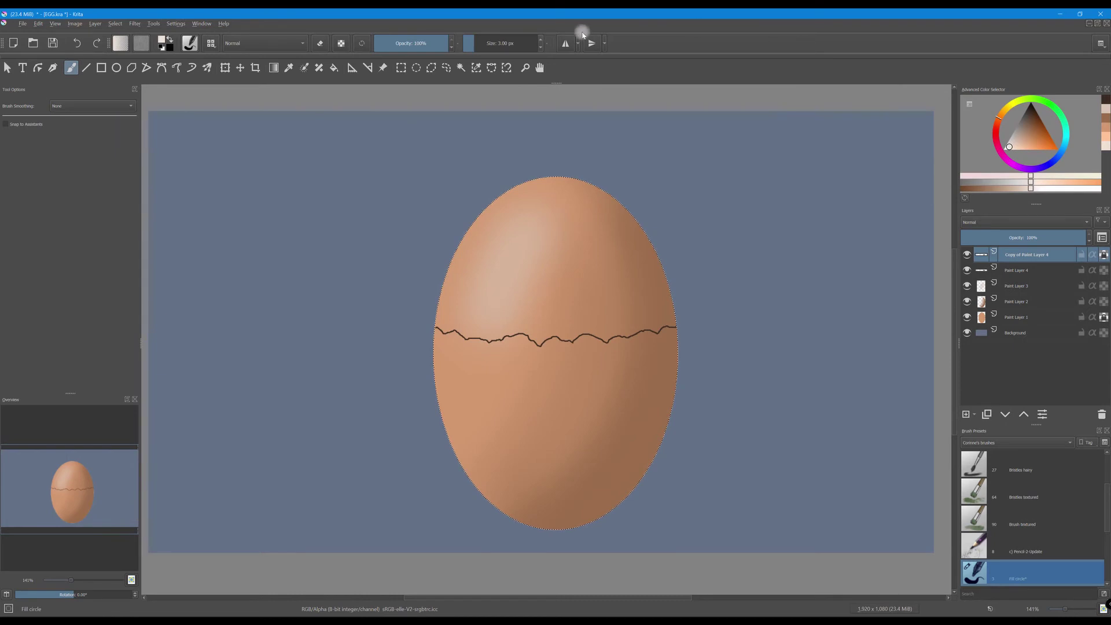
left_click_drag(478, 44, 491, 46)
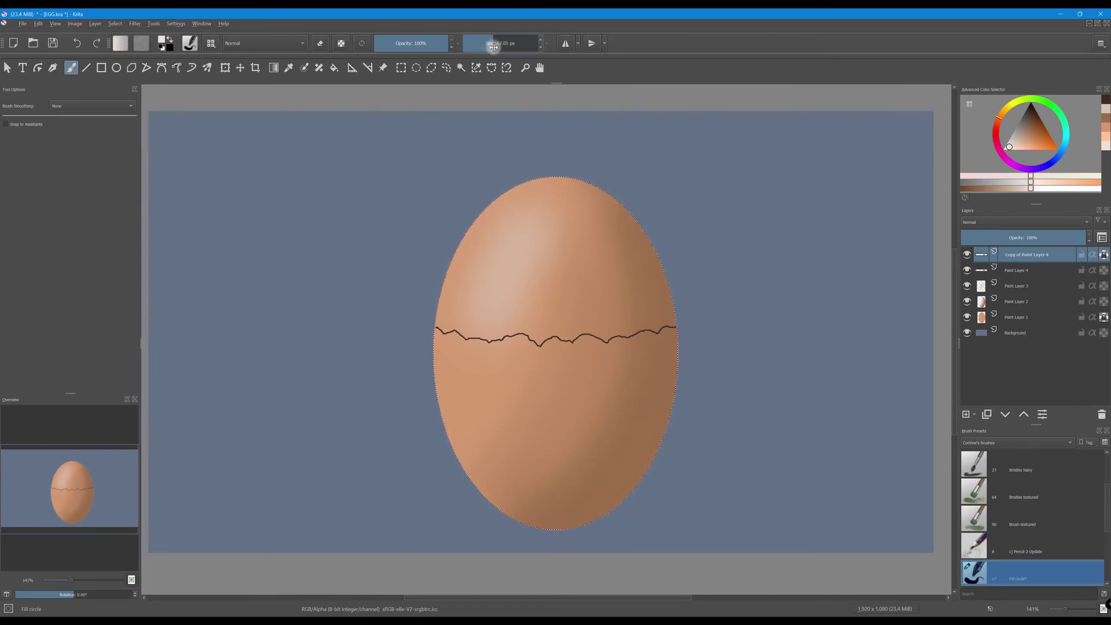
mouse_move(674, 326)
left_mouse_down()
mouse_move(603, 339)
mouse_move(441, 333)
left_mouse_up()
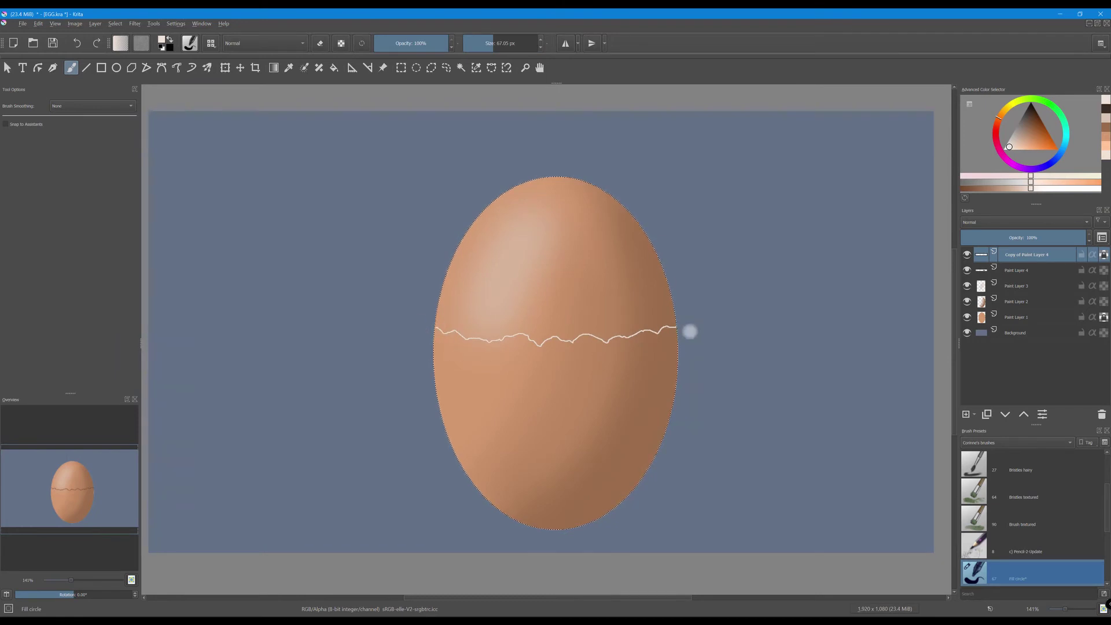
- Offset the near-white crack copy slightly from the dark line with the Move tool and reduce its layer opacity
left_click(241, 68)
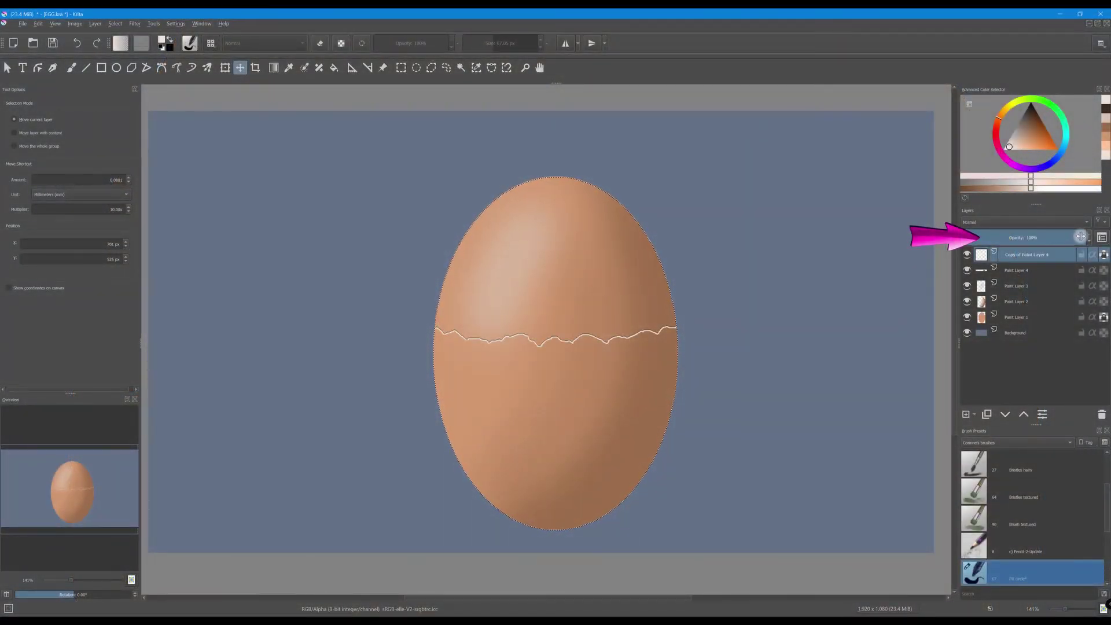
left_click_drag(1076, 236, 1043, 236)
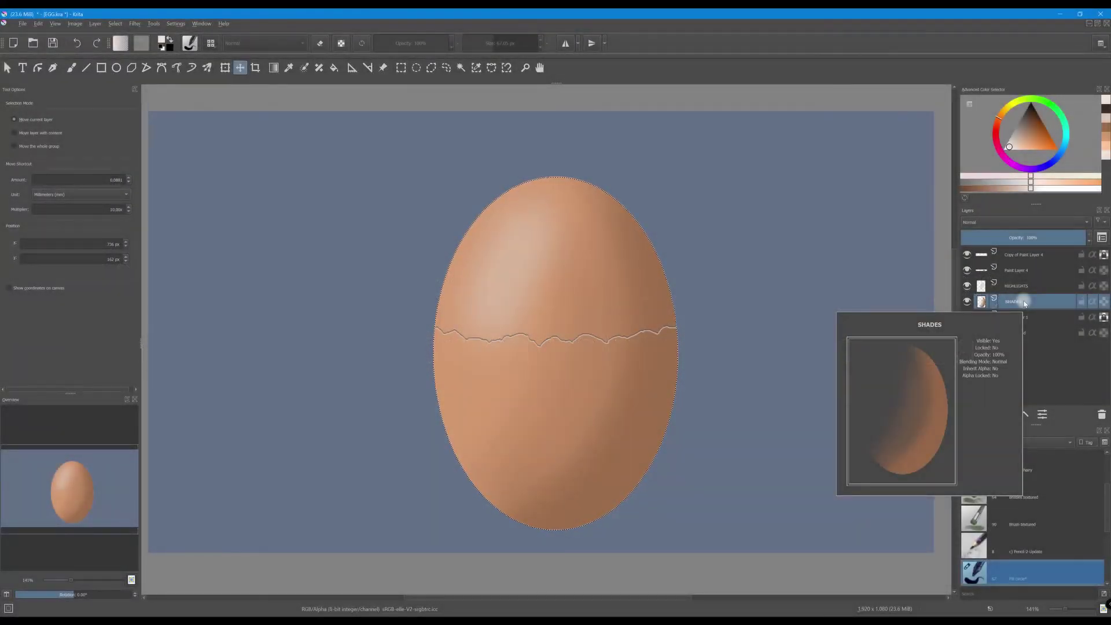
- Darken the SHADES layer with an HSV/HSL adjustment, setting its lightness to -16
key("ctrl+u")
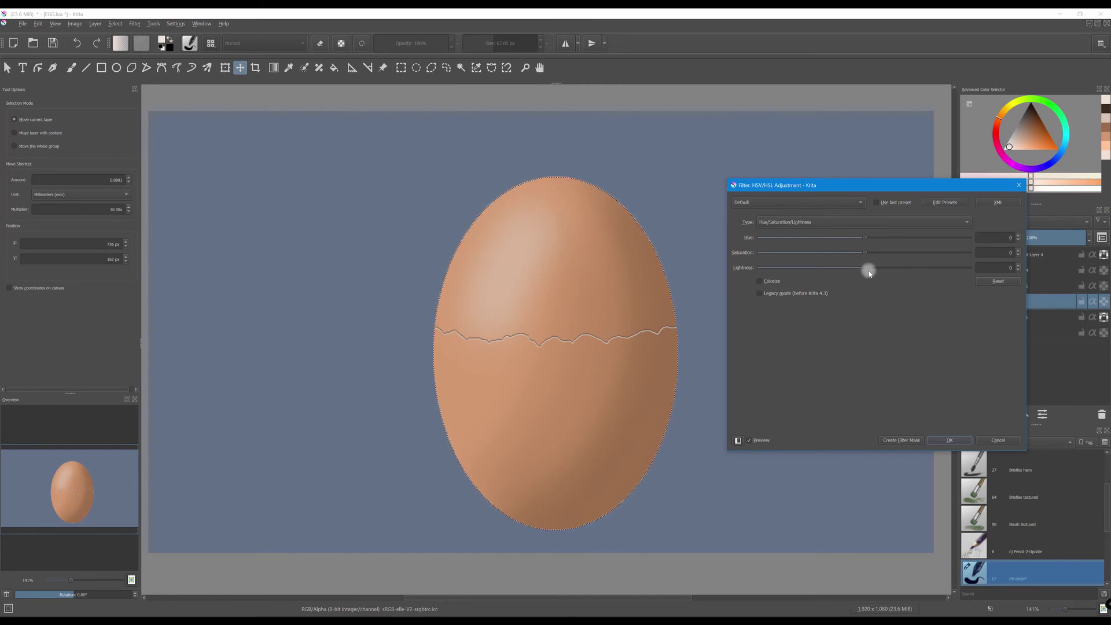
left_click_drag(866, 269, 852, 271)
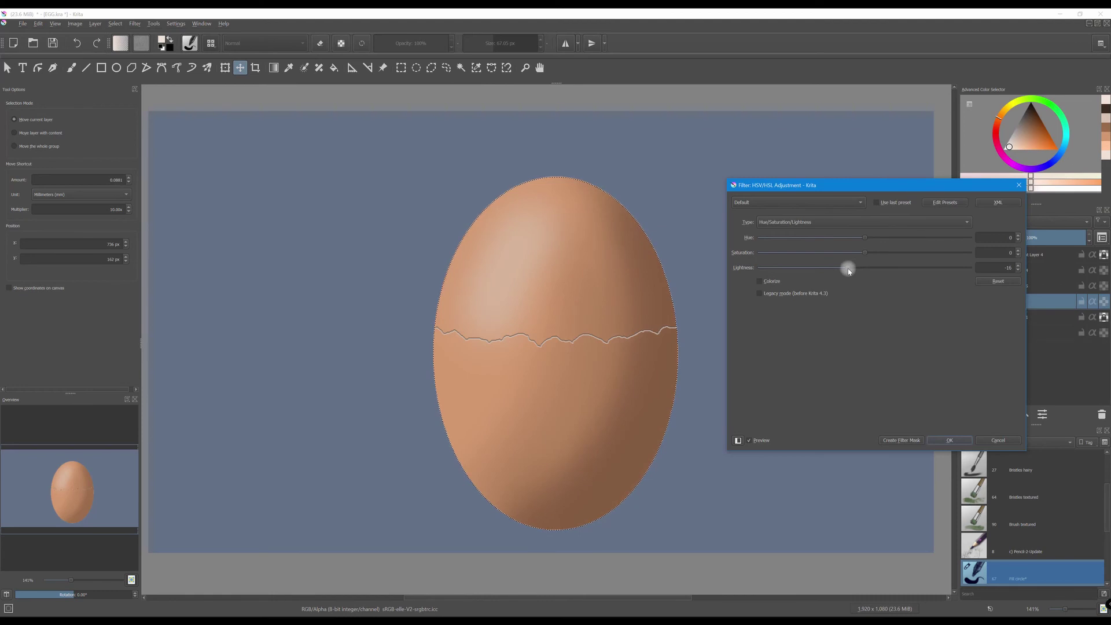
left_click(948, 439)
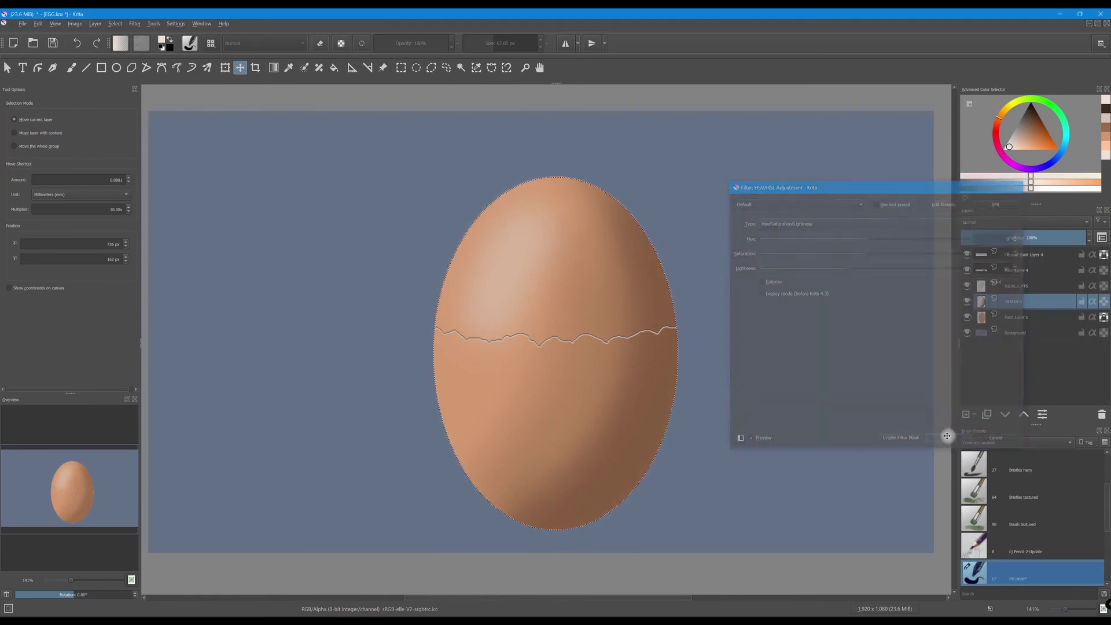
- Brighten the HIGHLIGHTS layer with an HSV/HSL adjustment, setting its lightness to 25
left_click(1014, 290)
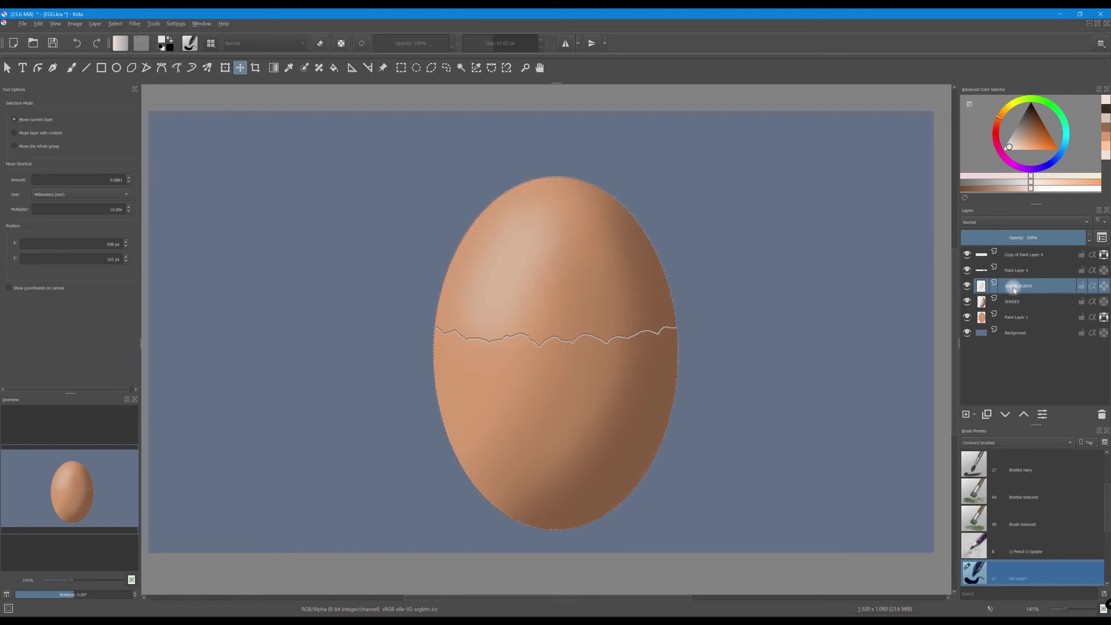
key("ctrl+u")
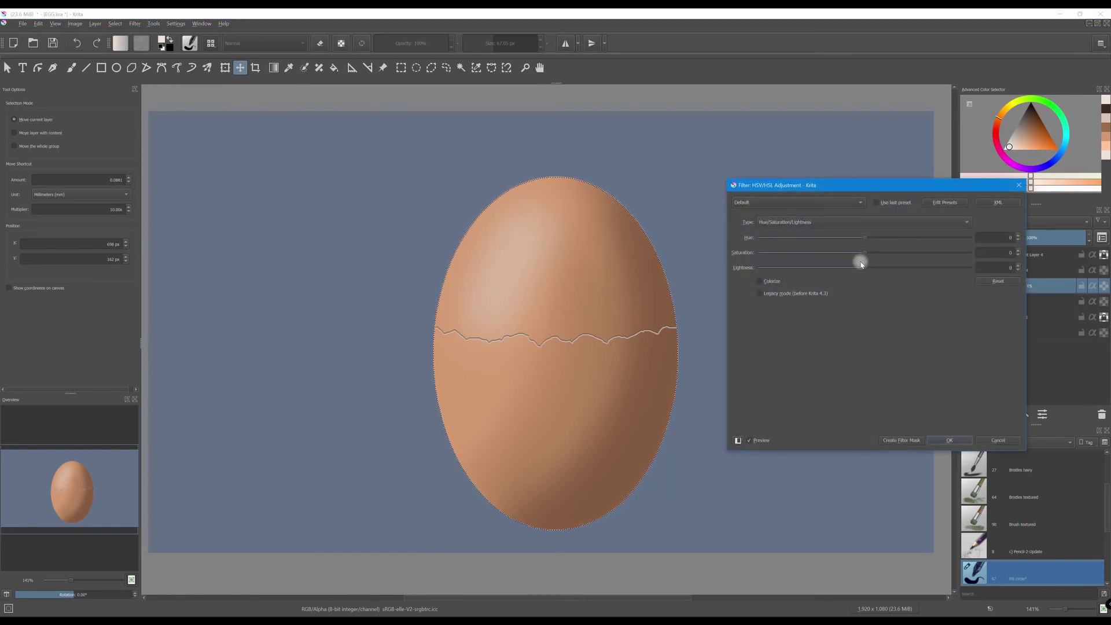
left_click_drag(867, 270, 892, 267)
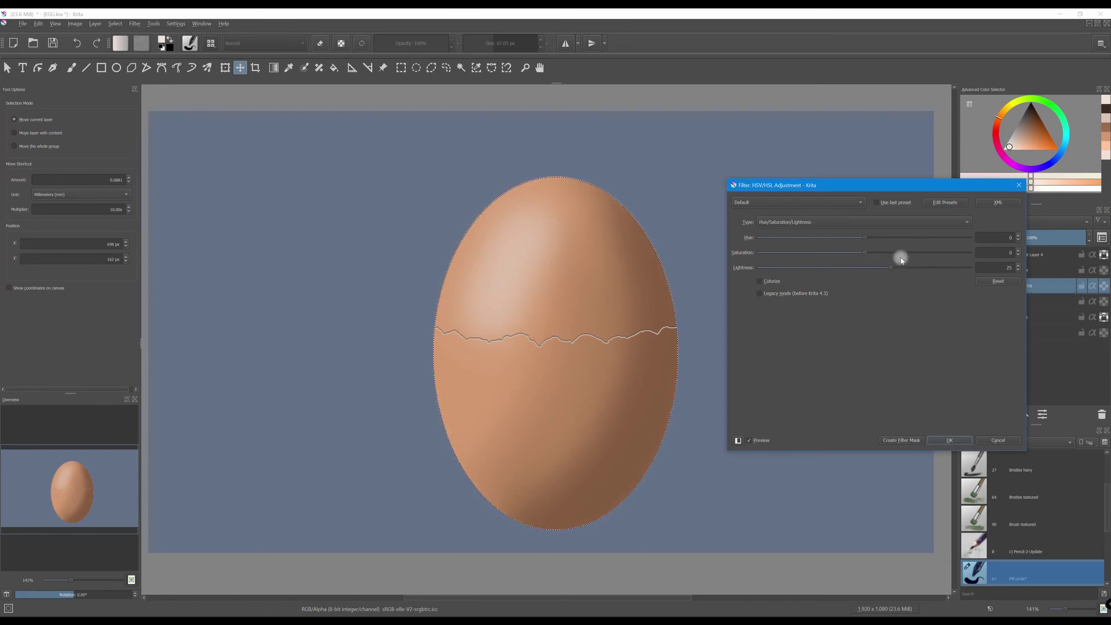
left_click(940, 439)
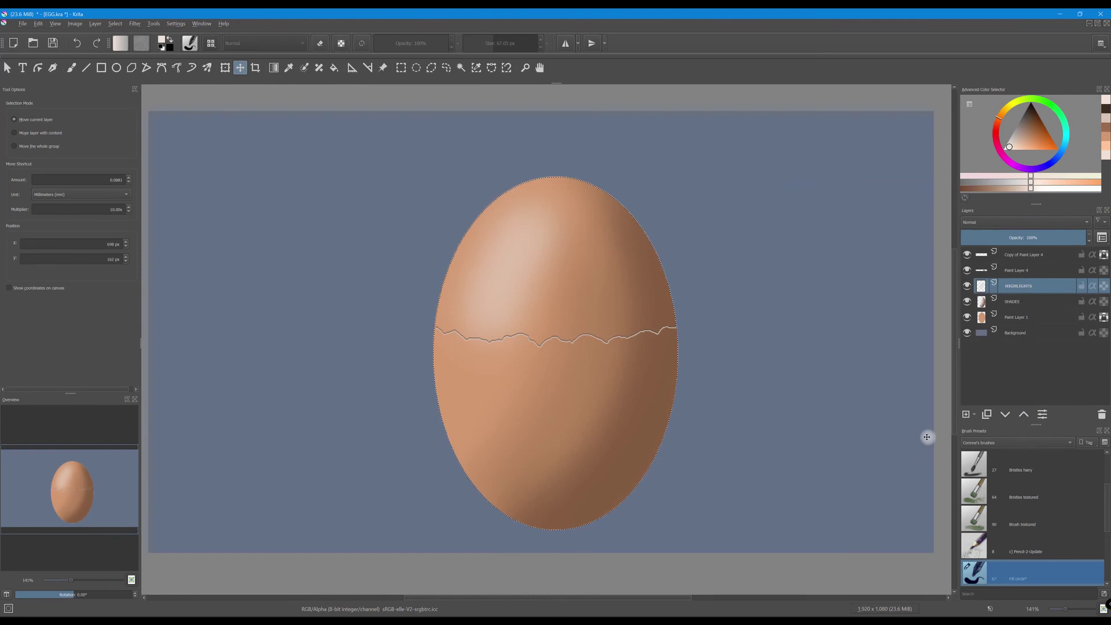
- Clear the selection around the egg
key("ctrl+shift+a")
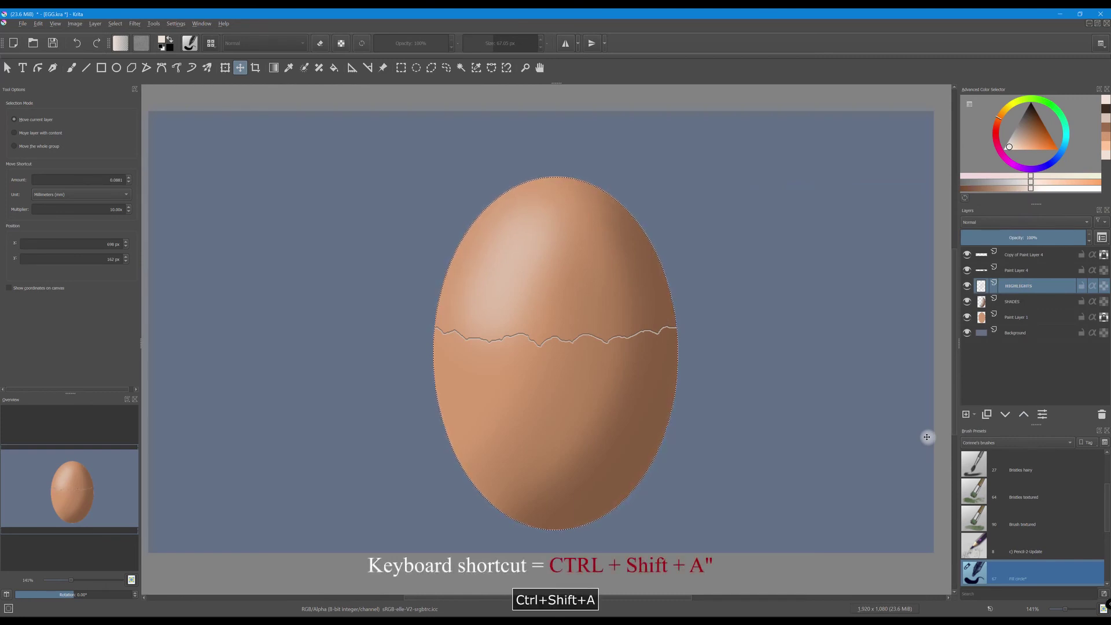
scroll(709, 278, "down", 1)
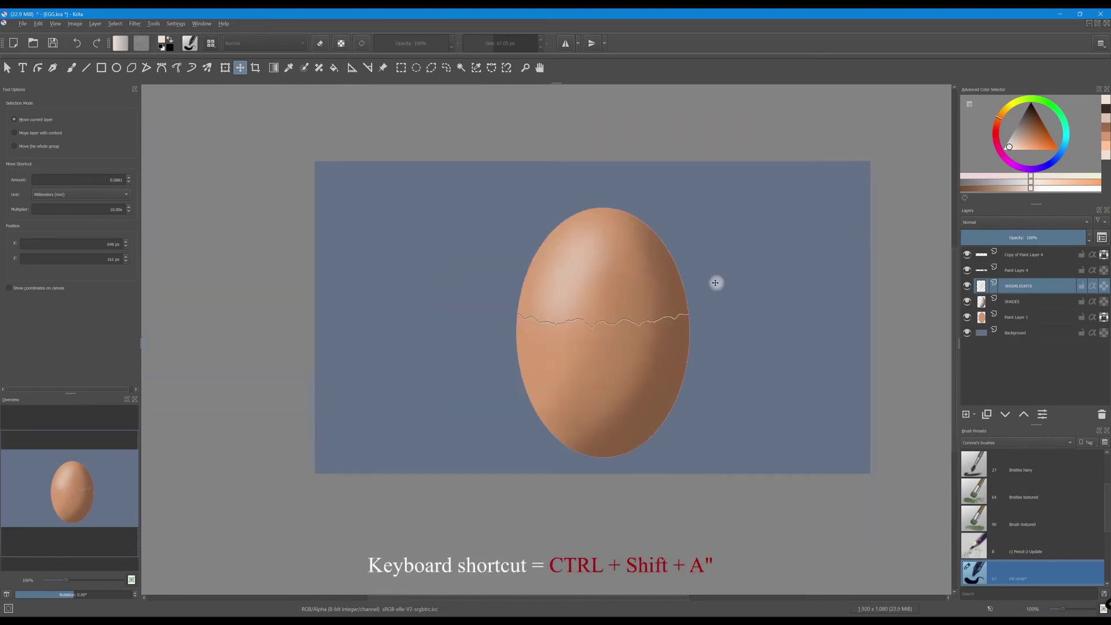